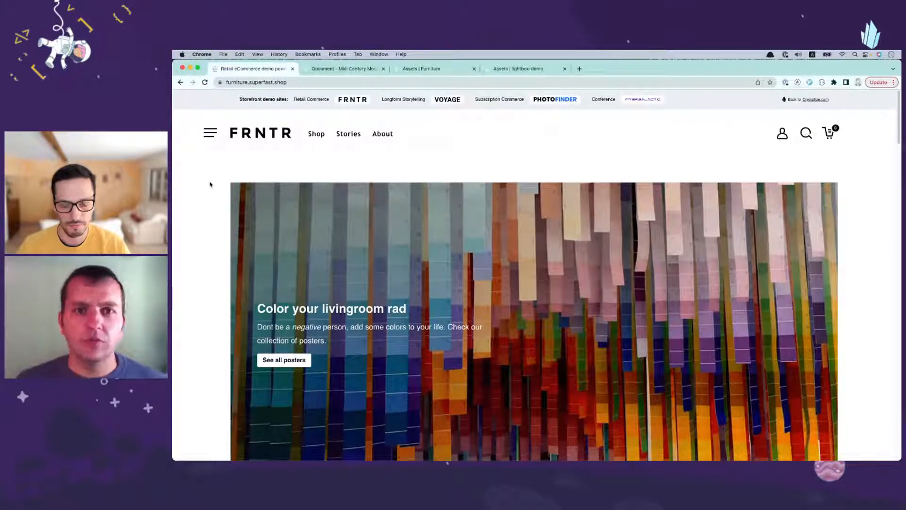
Step: Look over the storefront's home page, including the featured sofas and the Todays Trending Plants section
{"action": "scroll", "coordinate": [201, 186], "scroll_direction": "down", "scroll_amount": 2}
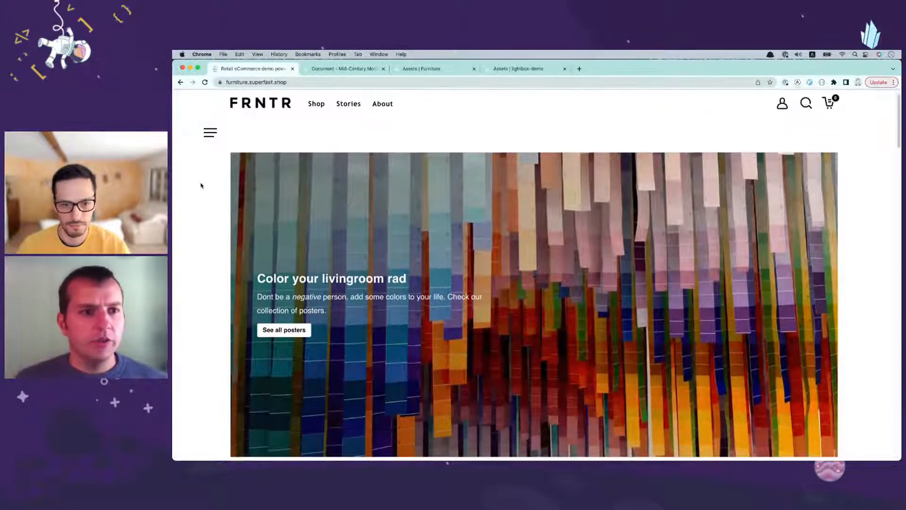
{"action": "scroll", "coordinate": [204, 205], "scroll_direction": "down", "scroll_amount": 4}
{"action": "scroll", "coordinate": [204, 207], "scroll_direction": "up", "scroll_amount": 6}
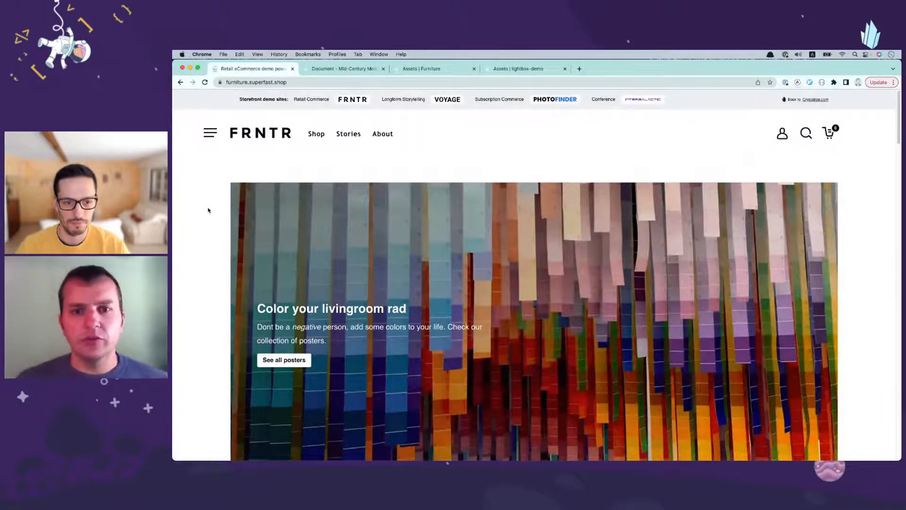
{"action": "scroll", "coordinate": [208, 210], "scroll_direction": "down", "scroll_amount": 10}
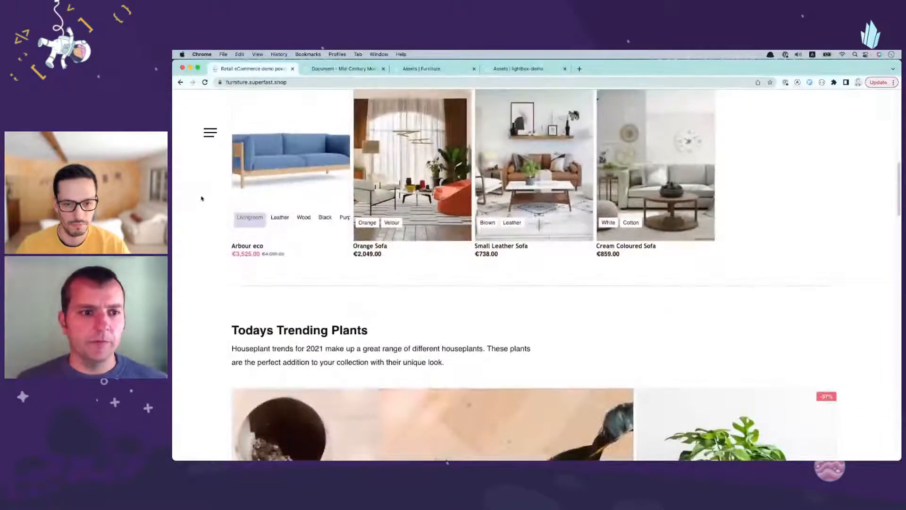
{"action": "scroll", "coordinate": [202, 203], "scroll_direction": "down", "scroll_amount": 2}
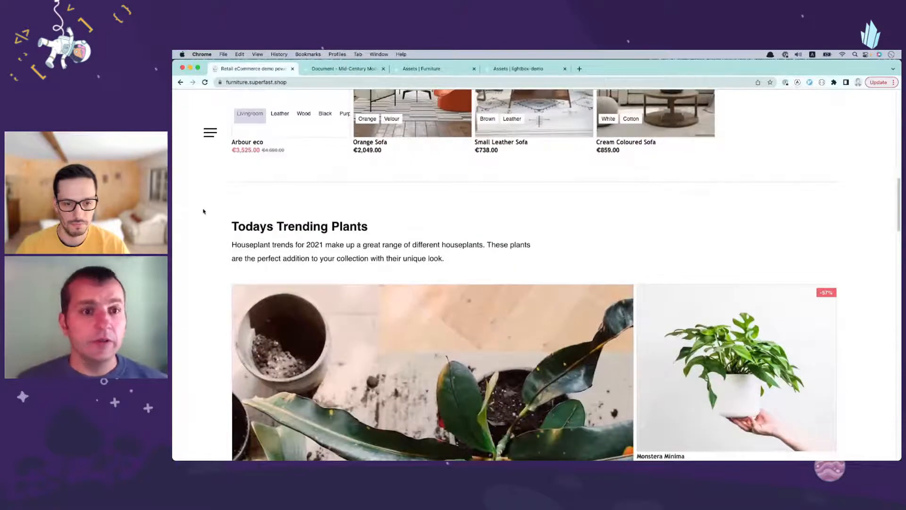
{"action": "scroll", "coordinate": [203, 211], "scroll_direction": "up", "scroll_amount": 15}
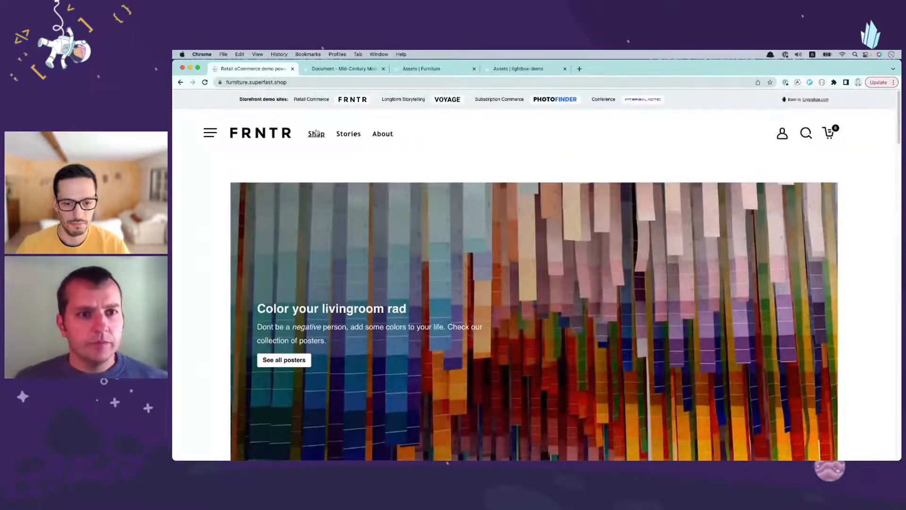
Step: Open the shop's Chairs category and look through the listed chairs
{"action": "left_click", "coordinate": [316, 134]}
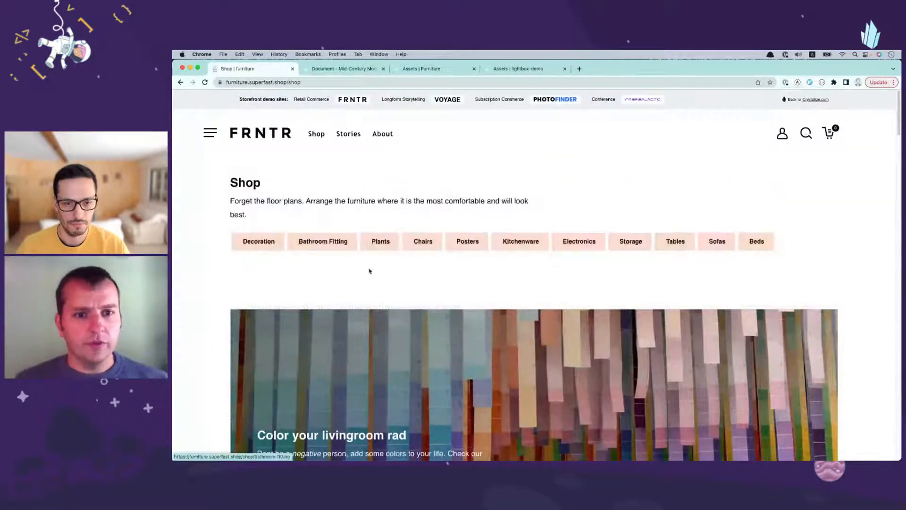
{"action": "left_click", "coordinate": [423, 243]}
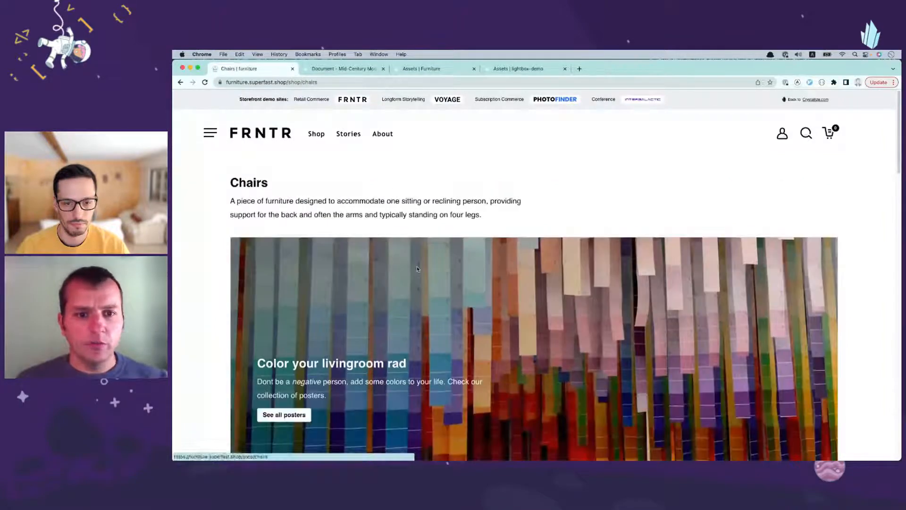
{"action": "scroll", "coordinate": [417, 269], "scroll_direction": "down", "scroll_amount": 15}
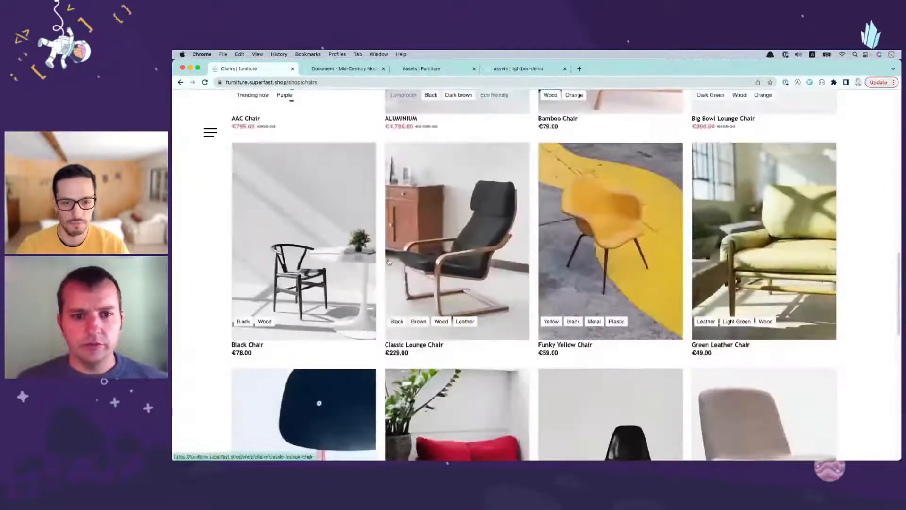
{"action": "scroll", "coordinate": [360, 233], "scroll_direction": "up", "scroll_amount": 10}
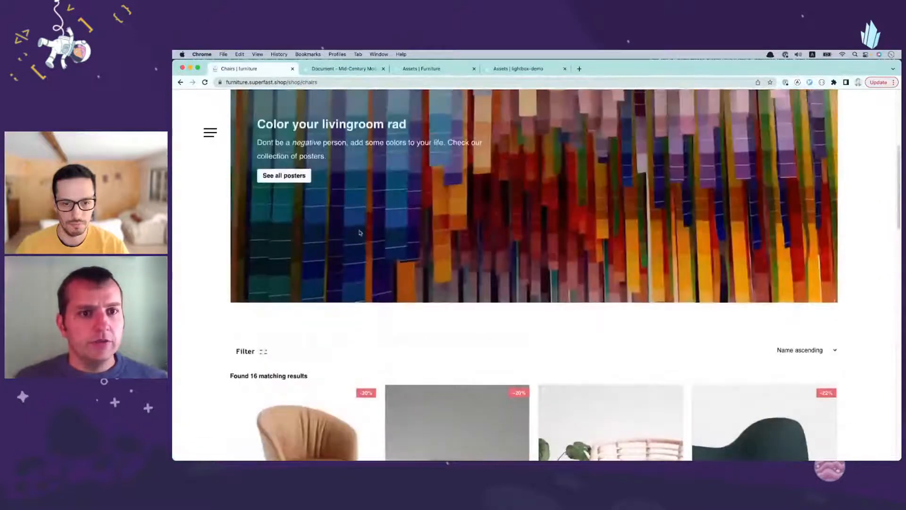
Step: Go to the storefront's Stories overview and open the Mid-Century Modern Interior Design story
{"action": "scroll", "coordinate": [359, 232], "scroll_direction": "up", "scroll_amount": 4}
{"action": "left_click", "coordinate": [347, 134]}
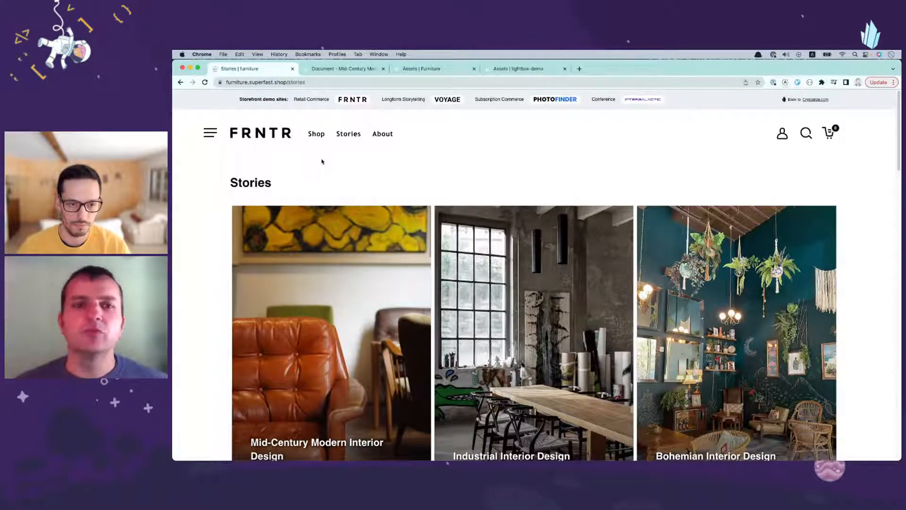
{"action": "scroll", "coordinate": [219, 236], "scroll_direction": "down", "scroll_amount": 3}
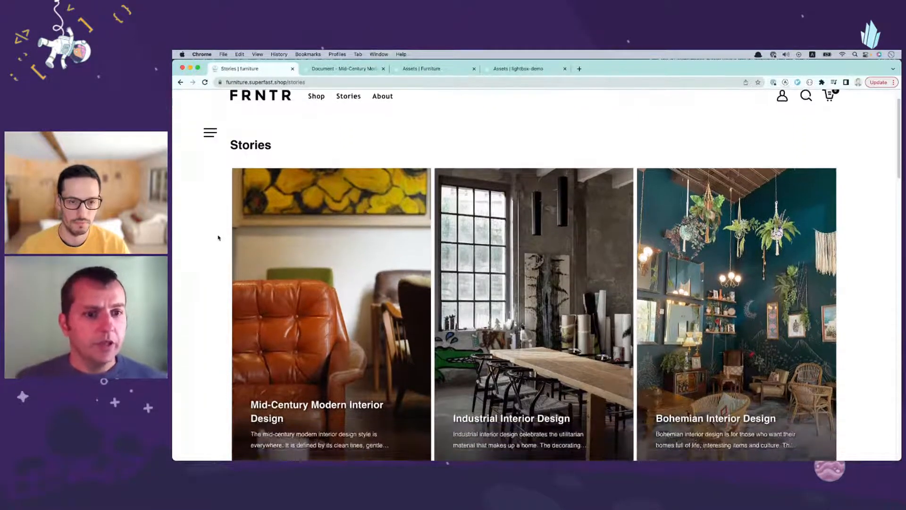
{"action": "scroll", "coordinate": [309, 205], "scroll_direction": "down", "scroll_amount": 1}
{"action": "left_click", "coordinate": [307, 204]}
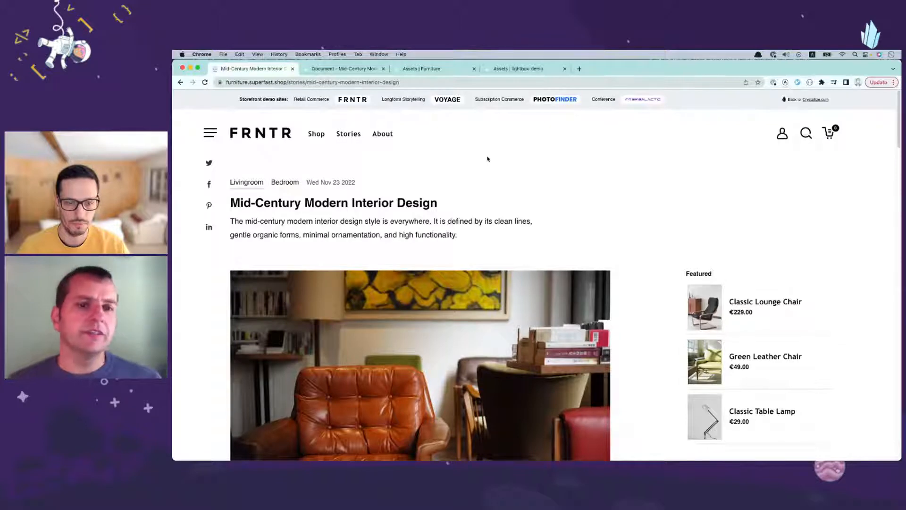
Step: Read through the Mid-Century Modern Interior Design story, examining its images, text sections and the featured and related products
{"action": "scroll", "coordinate": [703, 212], "scroll_direction": "down", "scroll_amount": 3}
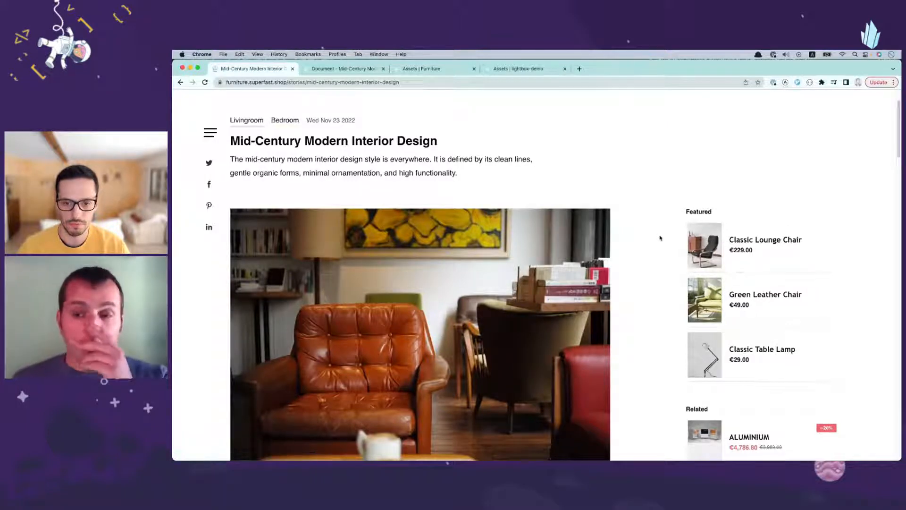
{"action": "scroll", "coordinate": [618, 246], "scroll_direction": "down", "scroll_amount": 3}
{"action": "scroll", "coordinate": [615, 246], "scroll_direction": "down", "scroll_amount": 5}
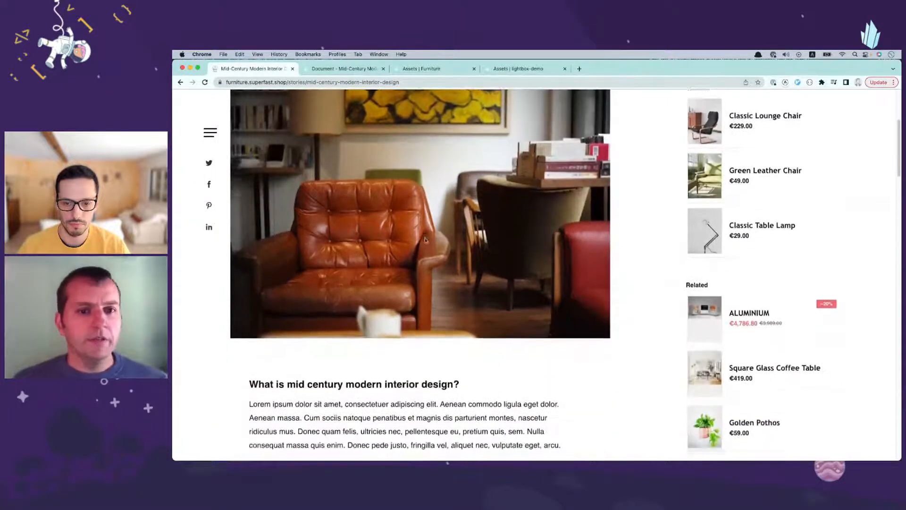
{"action": "scroll", "coordinate": [425, 241], "scroll_direction": "down", "scroll_amount": 6}
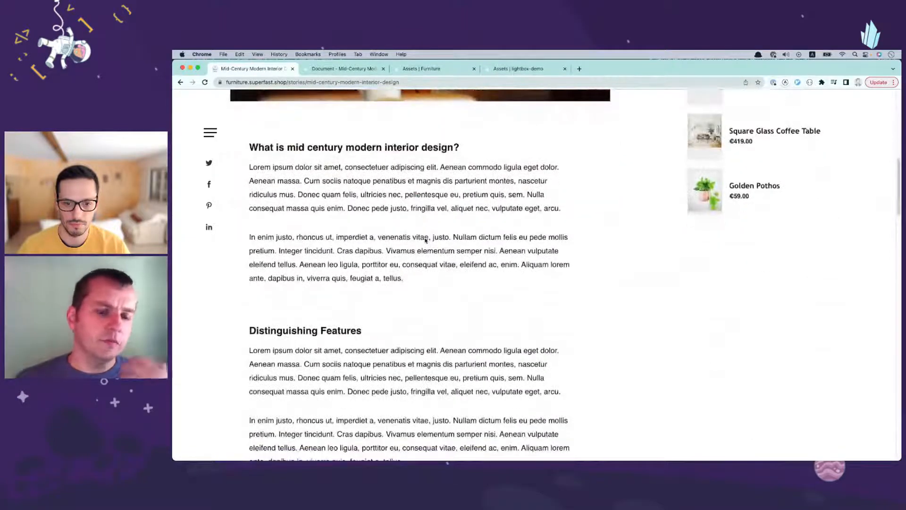
{"action": "scroll", "coordinate": [425, 251], "scroll_direction": "down", "scroll_amount": 7}
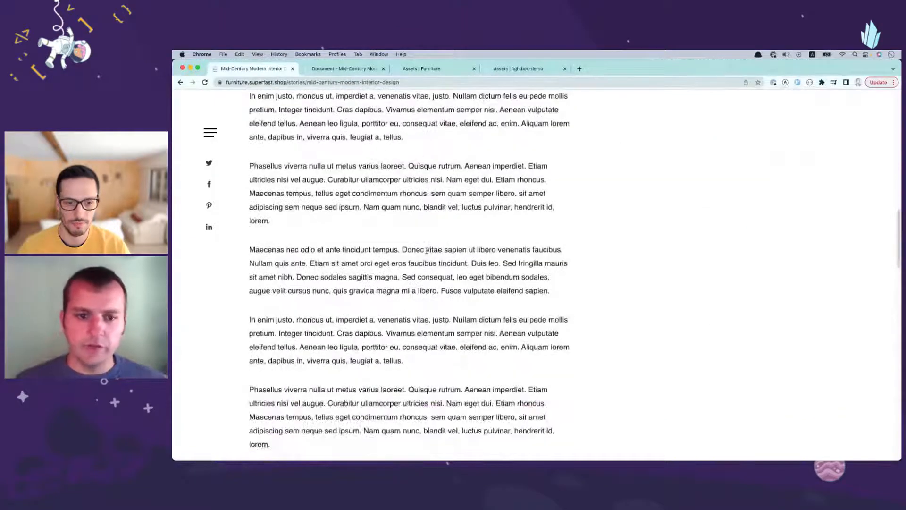
{"action": "scroll", "coordinate": [435, 256], "scroll_direction": "down", "scroll_amount": 1}
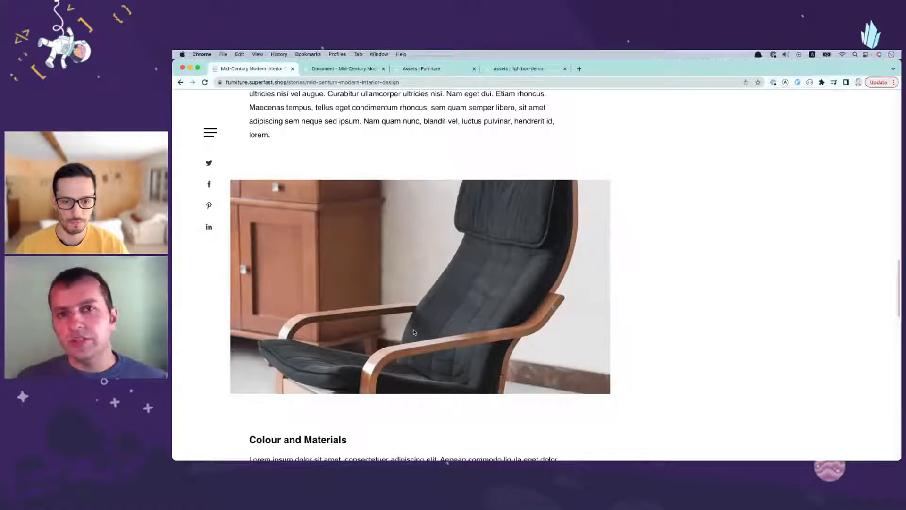
{"action": "scroll", "coordinate": [413, 332], "scroll_direction": "up", "scroll_amount": 20}
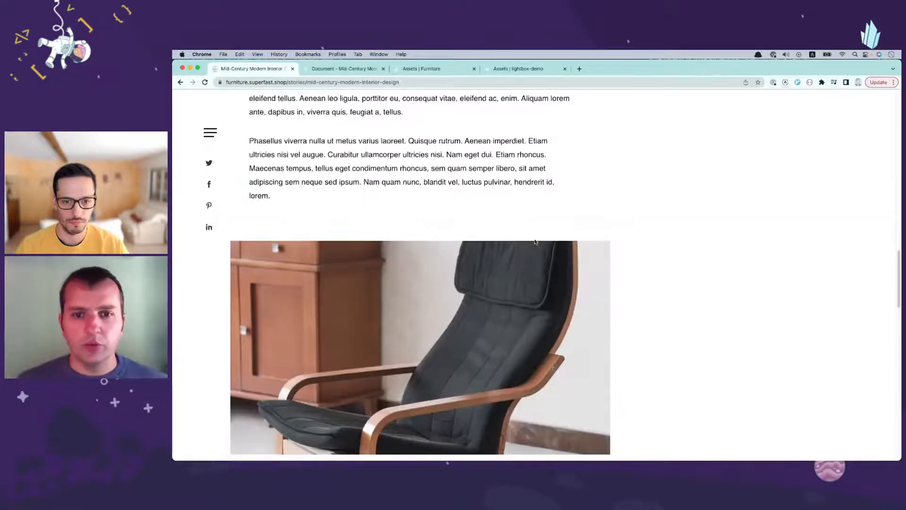
{"action": "scroll", "coordinate": [510, 247], "scroll_direction": "up", "scroll_amount": 10}
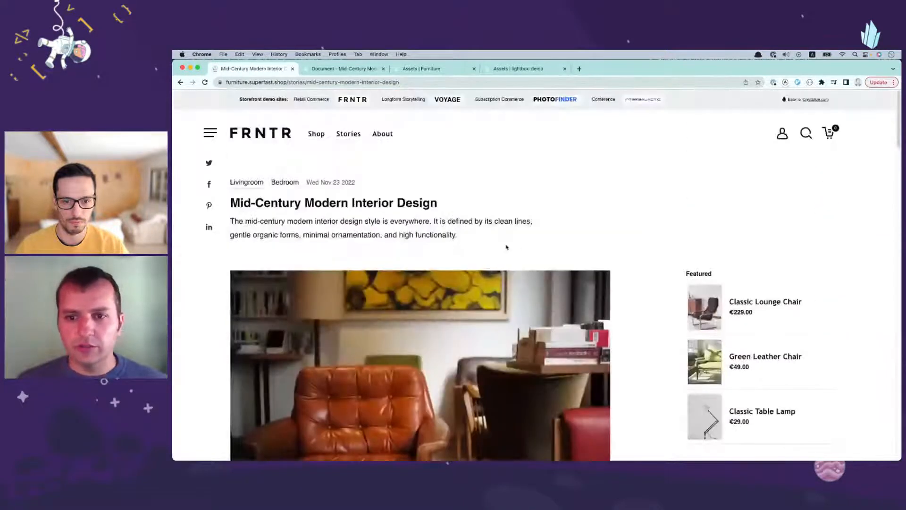
Step: Open the featured Classic Lounge Chair's product page in a separate tab and view its photo
{"action": "left_click", "coordinate": [717, 330], "text": "super"}
{"action": "left_click", "coordinate": [337, 69]}
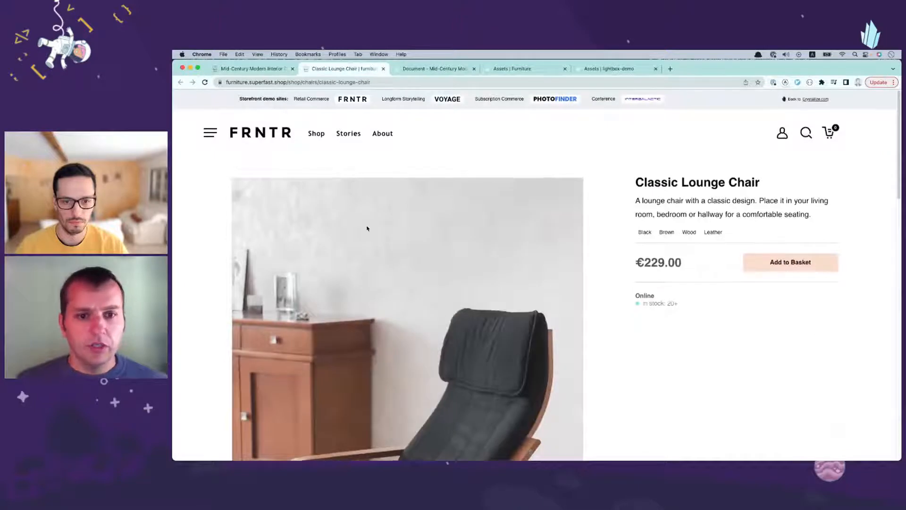
{"action": "scroll", "coordinate": [377, 231], "scroll_direction": "down", "scroll_amount": 2}
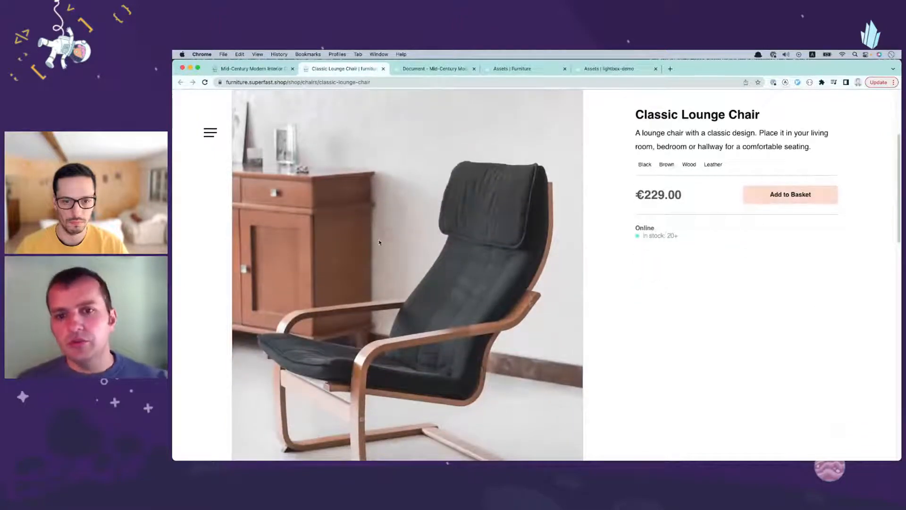
Step: Return to the Mid-Century Modern Interior Design story and examine the lounge chair image above Colour and Materials
{"action": "left_click", "coordinate": [259, 71]}
{"action": "scroll", "coordinate": [373, 250], "scroll_direction": "down", "scroll_amount": 15}
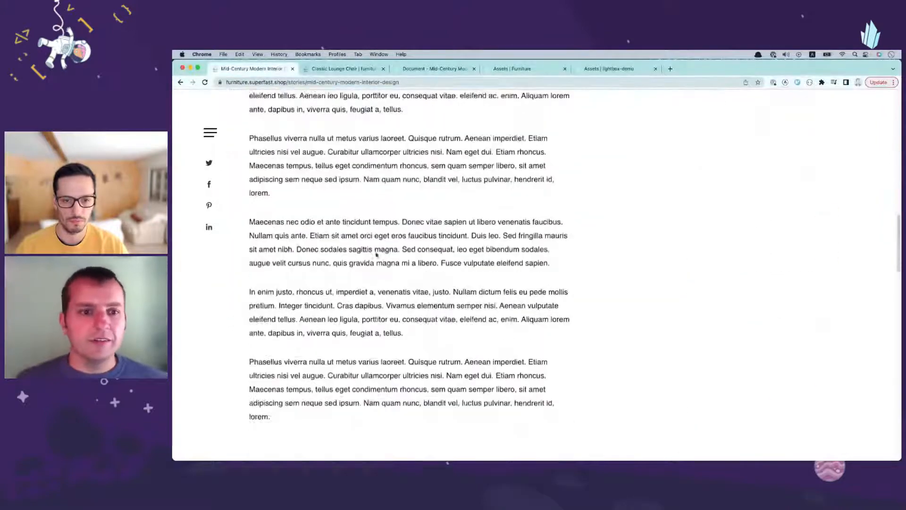
{"action": "scroll", "coordinate": [376, 254], "scroll_direction": "down", "scroll_amount": 6}
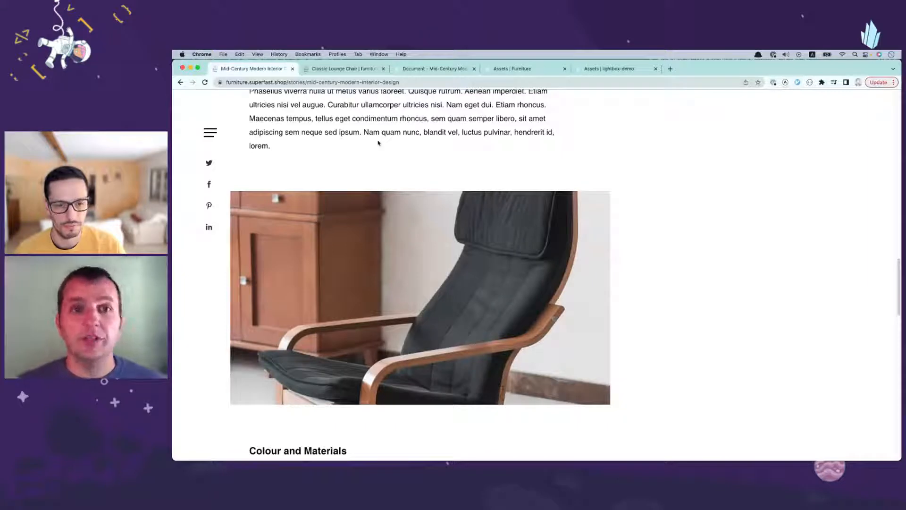
Step: Switch to the story's document in Crystallize and find the lounge chair image above the Colour and Materials section
{"action": "left_click", "coordinate": [424, 71]}
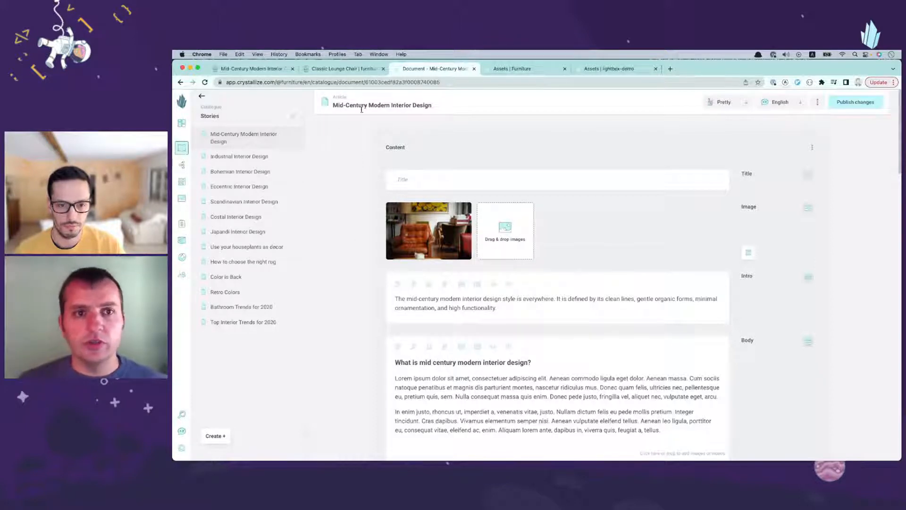
{"action": "scroll", "coordinate": [337, 213], "scroll_direction": "down", "scroll_amount": 6}
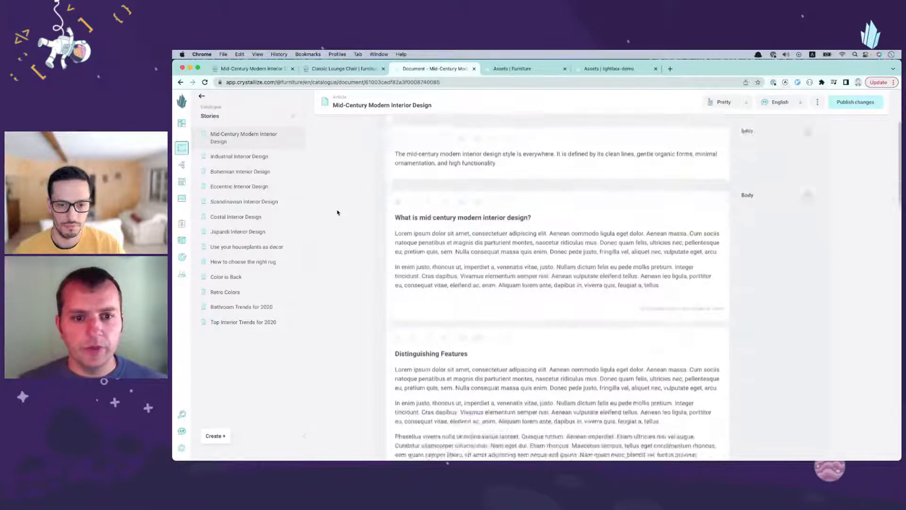
{"action": "scroll", "coordinate": [345, 215], "scroll_direction": "down", "scroll_amount": 5}
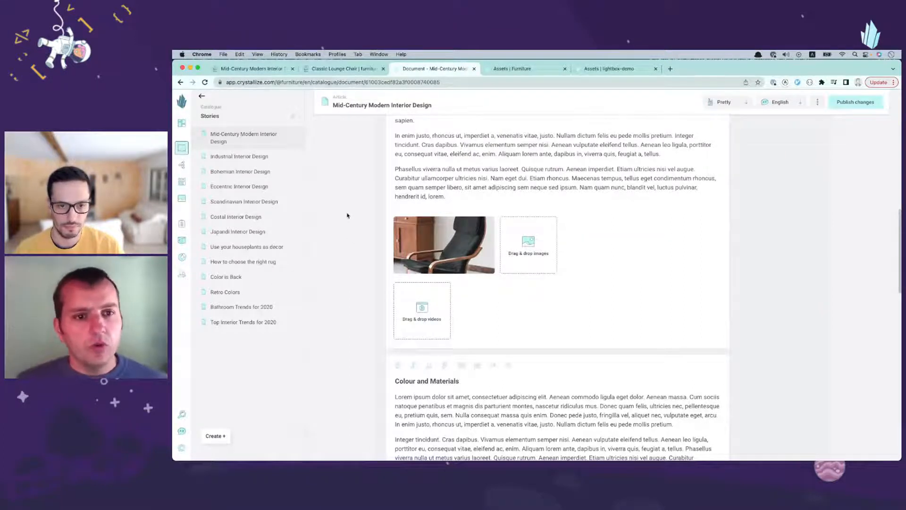
Step: Add the black lounge chair photo from the Furniture assets to the lightbox and expand the lightbox to show it
{"action": "left_click", "coordinate": [514, 68]}
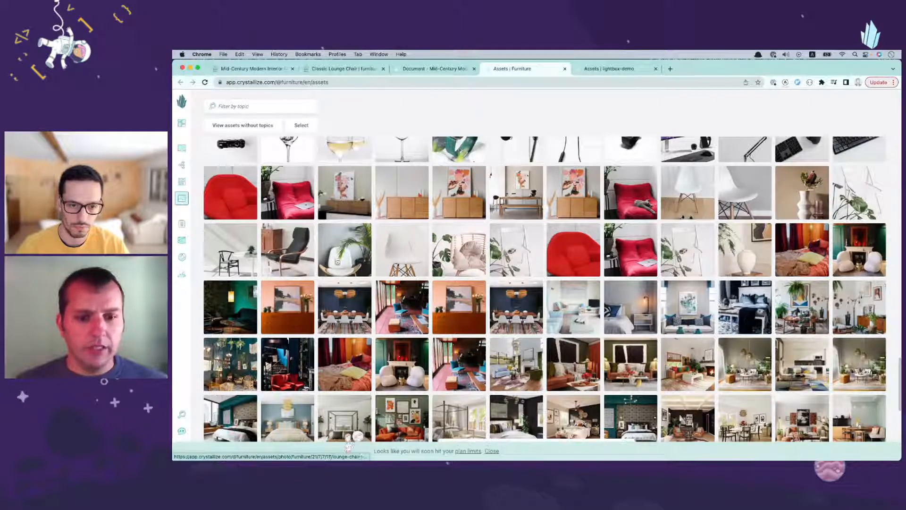
{"action": "left_click", "coordinate": [491, 451]}
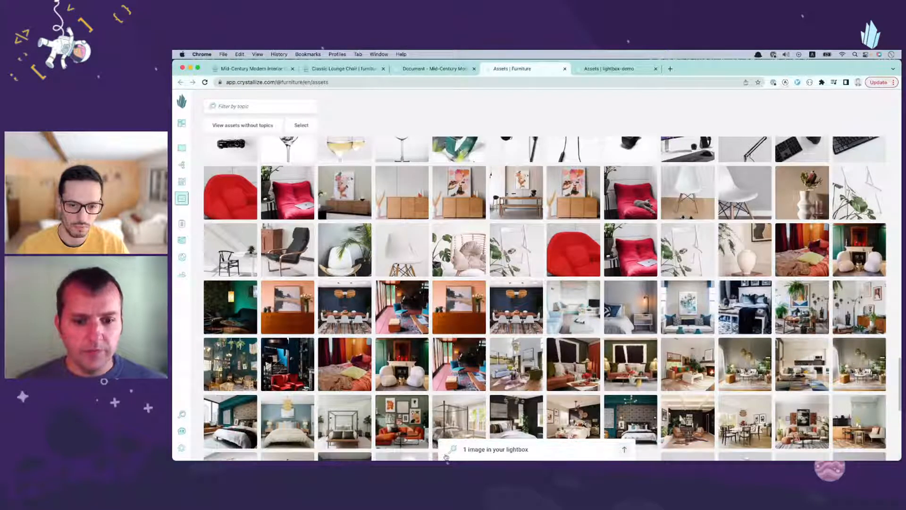
{"action": "left_click", "coordinate": [510, 450]}
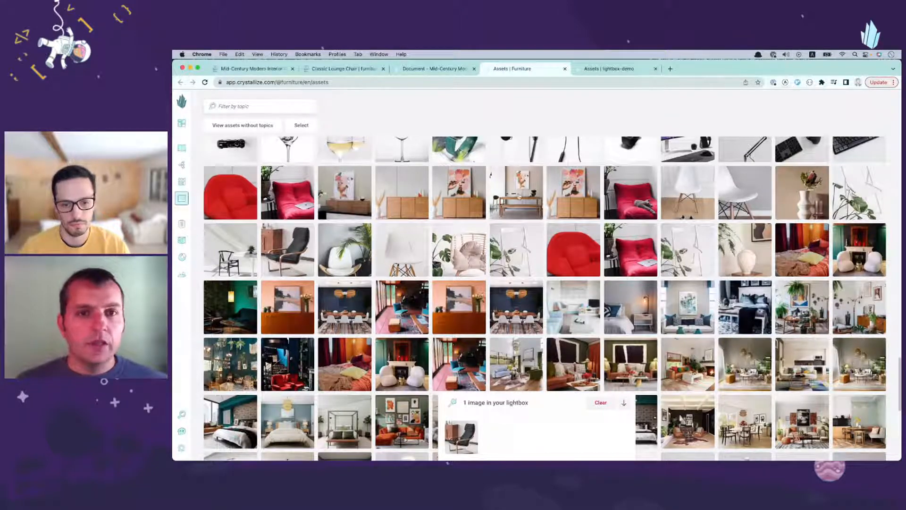
Step: Remove the cropped lounge chair image above Colour and Materials from the Mid-Century Modern Interior Design document
{"action": "left_click", "coordinate": [438, 69]}
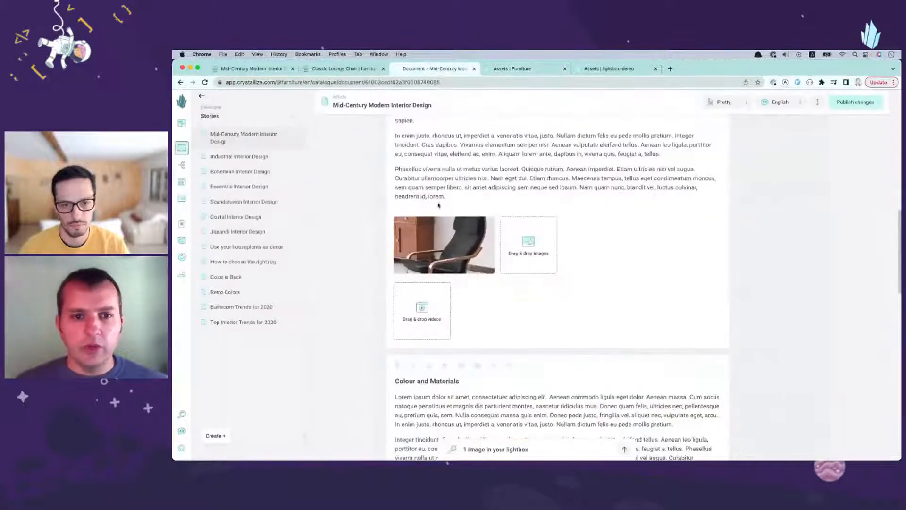
{"action": "scroll", "coordinate": [363, 261], "scroll_direction": "up", "scroll_amount": 3}
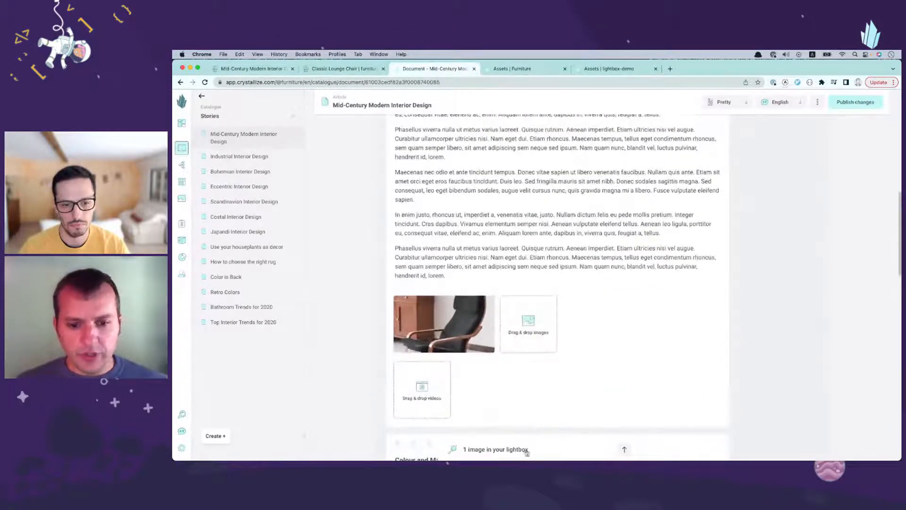
{"action": "scroll", "coordinate": [565, 397], "scroll_direction": "down", "scroll_amount": 5}
{"action": "mouse_move", "coordinate": [547, 452]}
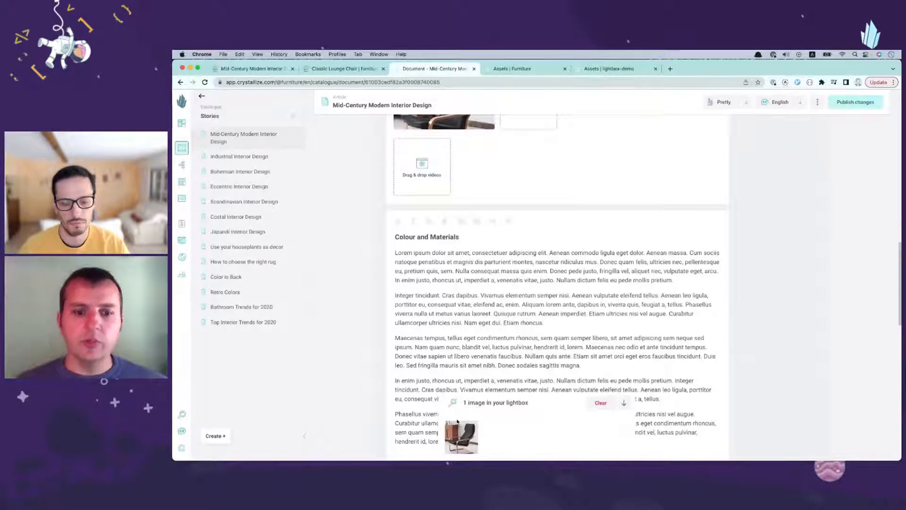
{"action": "scroll", "coordinate": [507, 358], "scroll_direction": "up", "scroll_amount": 4}
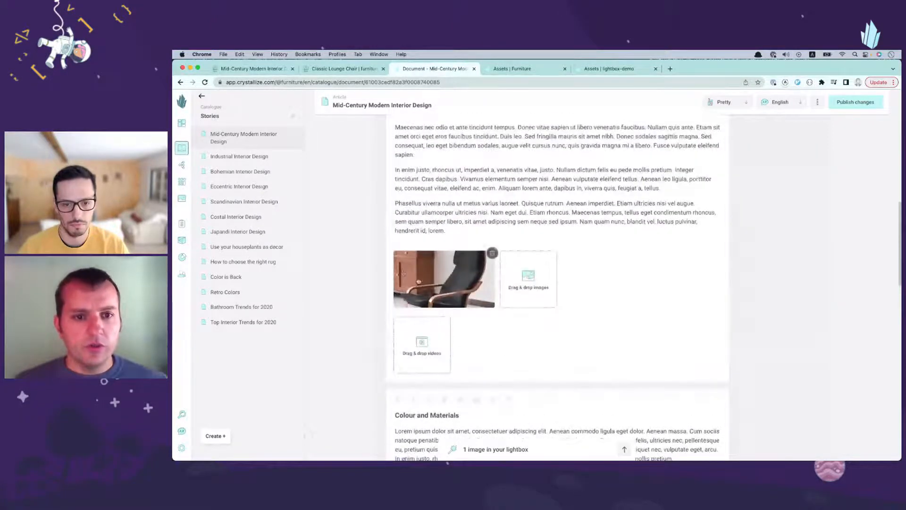
{"action": "left_click", "coordinate": [493, 253]}
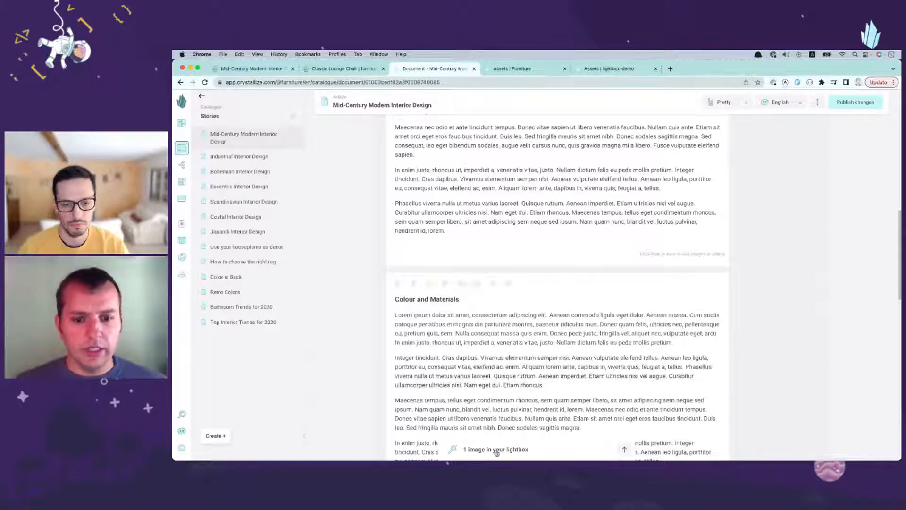
Step: Insert the lounge chair photo from the lightbox into the paragraph above Colour and Materials
{"action": "mouse_move", "coordinate": [528, 404]}
{"action": "mouse_move", "coordinate": [457, 440]}
{"action": "left_click_drag", "start_coordinate": [461, 438], "coordinate": [502, 233]}
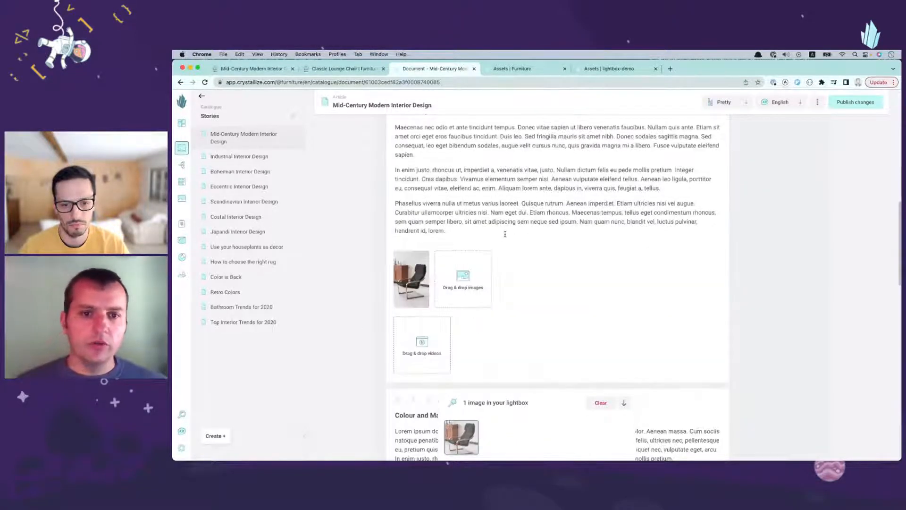
Step: Publish the changes to the Mid-Century Modern Interior Design document and reload its story page on the storefront
{"action": "left_click", "coordinate": [855, 105]}
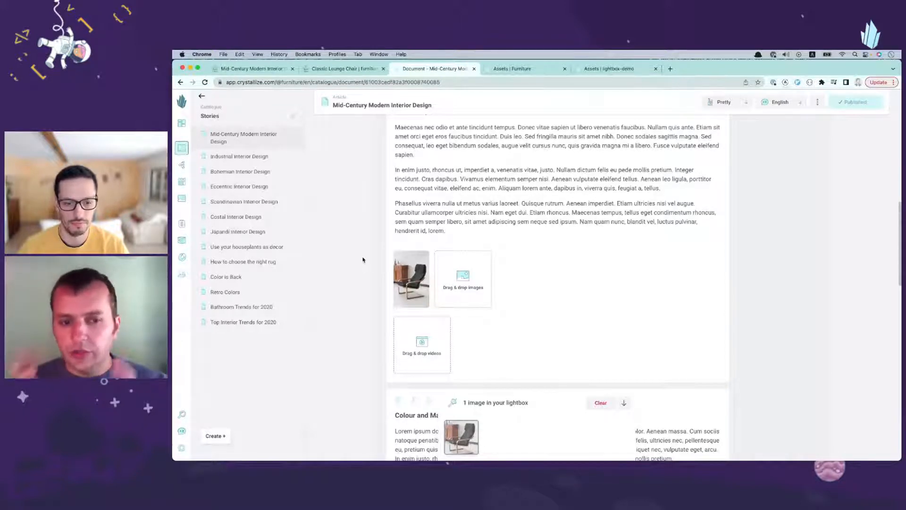
{"action": "scroll", "coordinate": [363, 260], "scroll_direction": "up", "scroll_amount": 15}
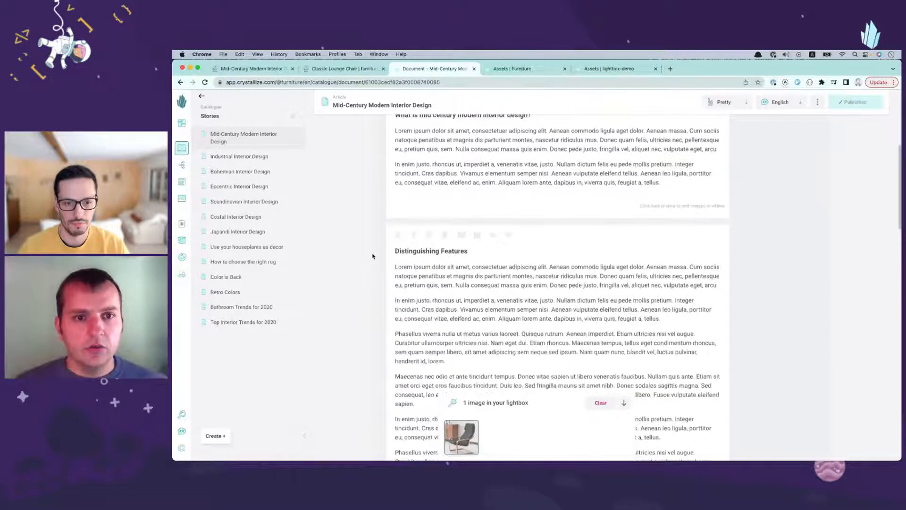
{"action": "key", "text": "super+1"}
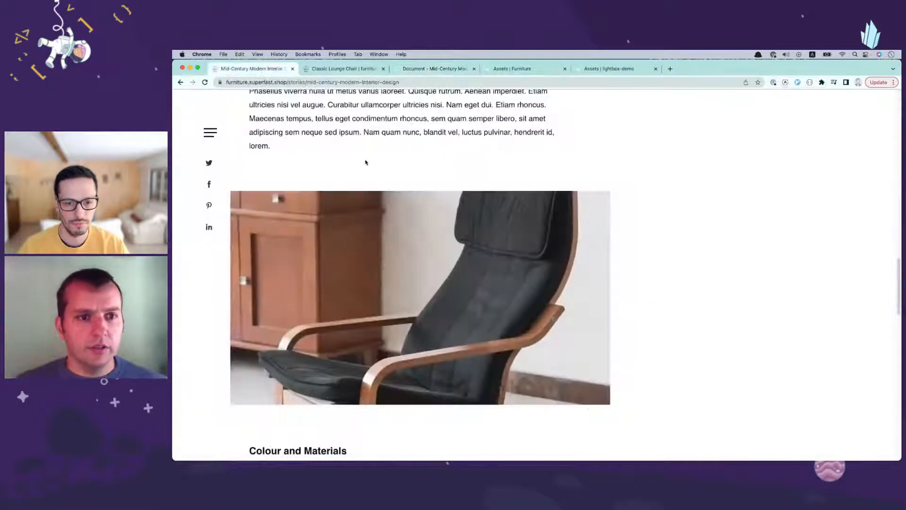
{"action": "scroll", "coordinate": [377, 212], "scroll_direction": "up", "scroll_amount": 10}
{"action": "scroll", "coordinate": [388, 222], "scroll_direction": "up", "scroll_amount": 10}
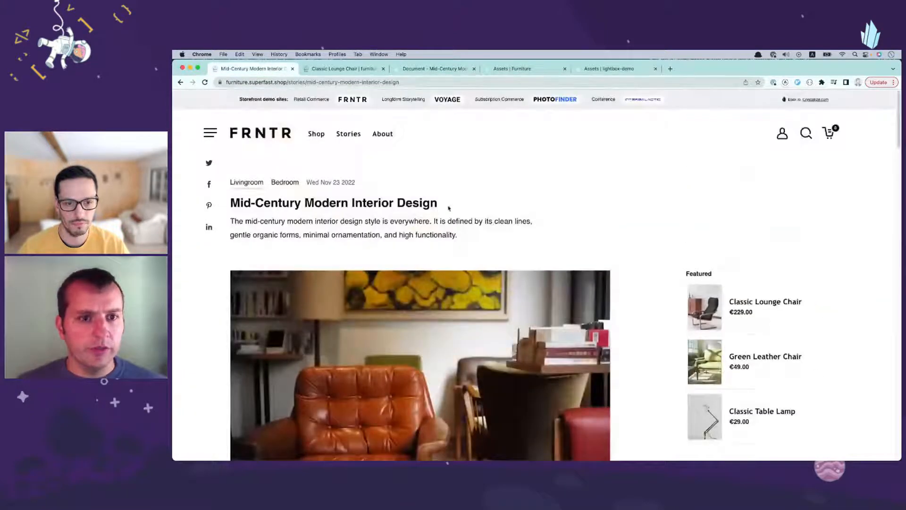
{"action": "key", "text": "super+r"}
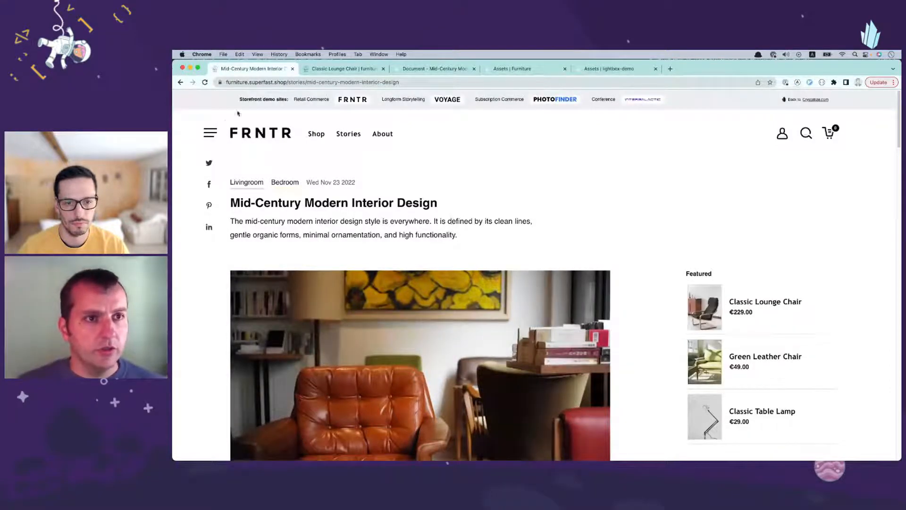
Step: Examine the lounge chair image above Colour and Materials on the reloaded storefront story page
{"action": "scroll", "coordinate": [256, 275], "scroll_direction": "down", "scroll_amount": 15}
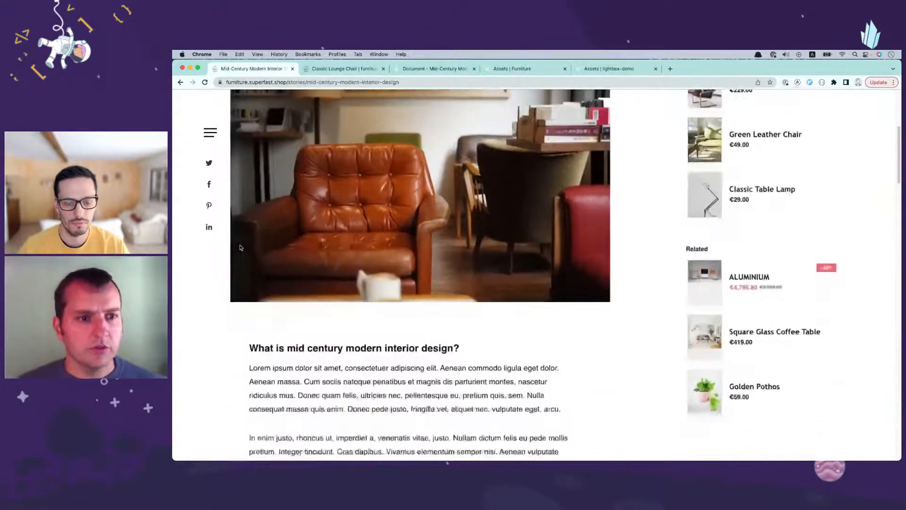
{"action": "scroll", "coordinate": [256, 275], "scroll_direction": "down", "scroll_amount": 8}
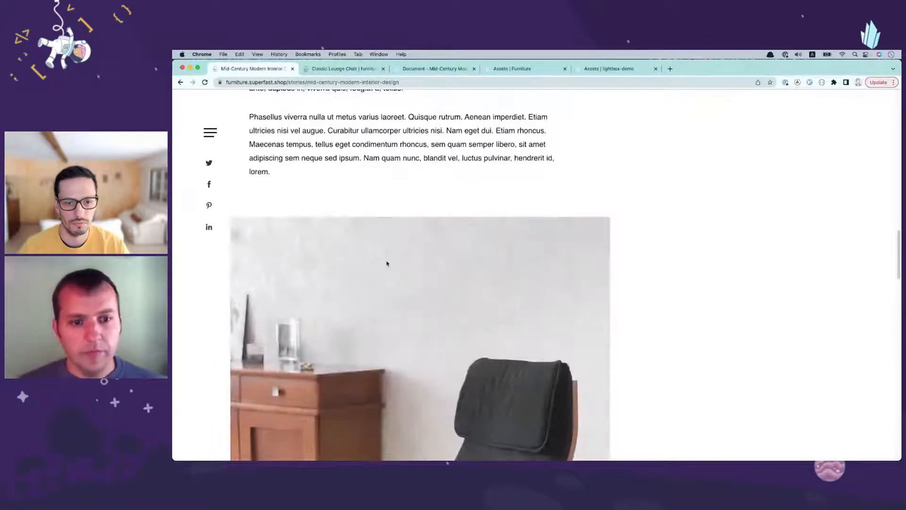
{"action": "scroll", "coordinate": [386, 263], "scroll_direction": "down", "scroll_amount": 4}
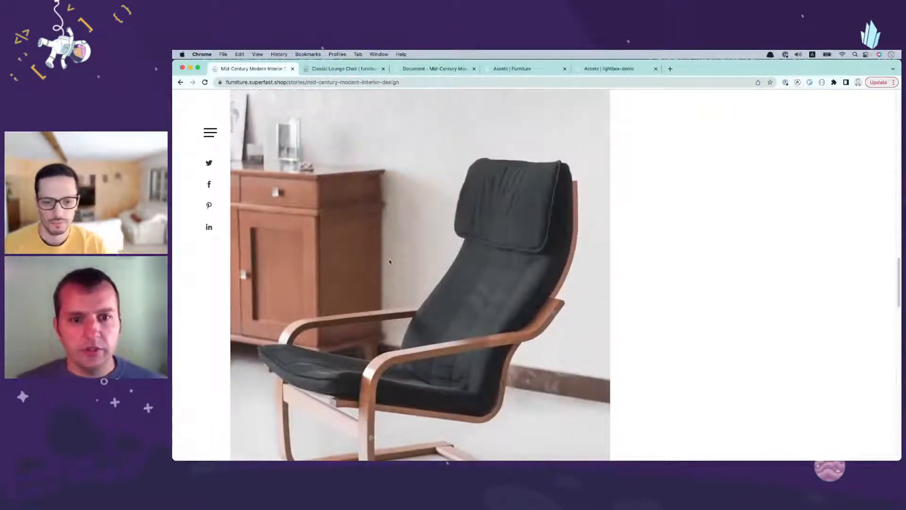
{"action": "scroll", "coordinate": [390, 262], "scroll_direction": "up", "scroll_amount": 1}
{"action": "scroll", "coordinate": [390, 264], "scroll_direction": "down", "scroll_amount": 2}
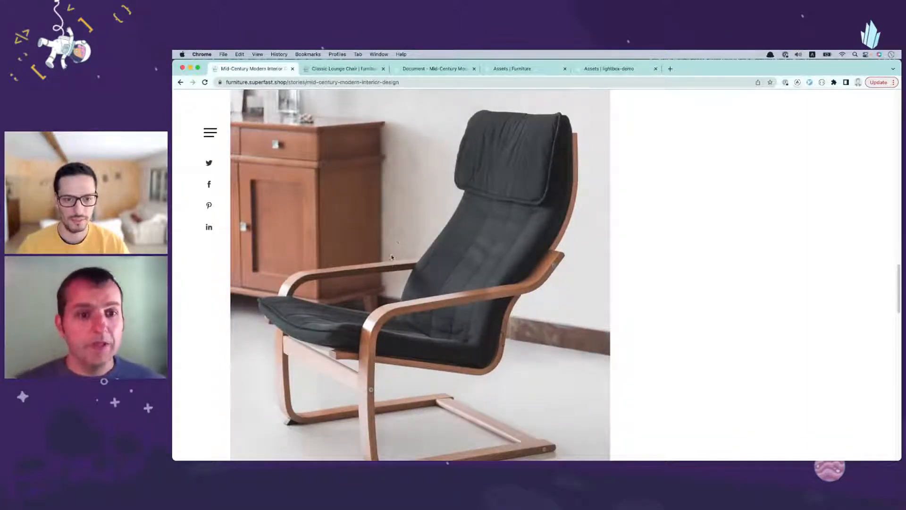
{"action": "scroll", "coordinate": [397, 247], "scroll_direction": "down", "scroll_amount": 3}
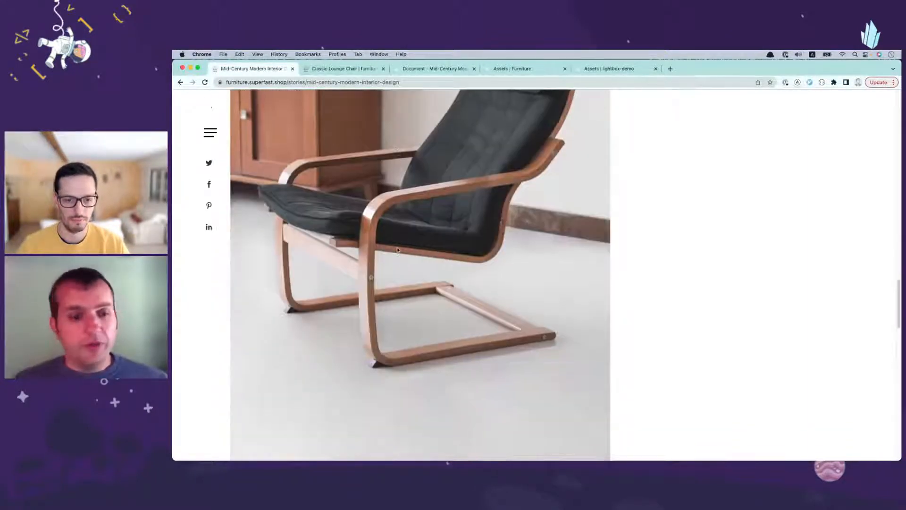
{"action": "scroll", "coordinate": [396, 259], "scroll_direction": "up", "scroll_amount": 2}
{"action": "scroll", "coordinate": [395, 258], "scroll_direction": "up", "scroll_amount": 10}
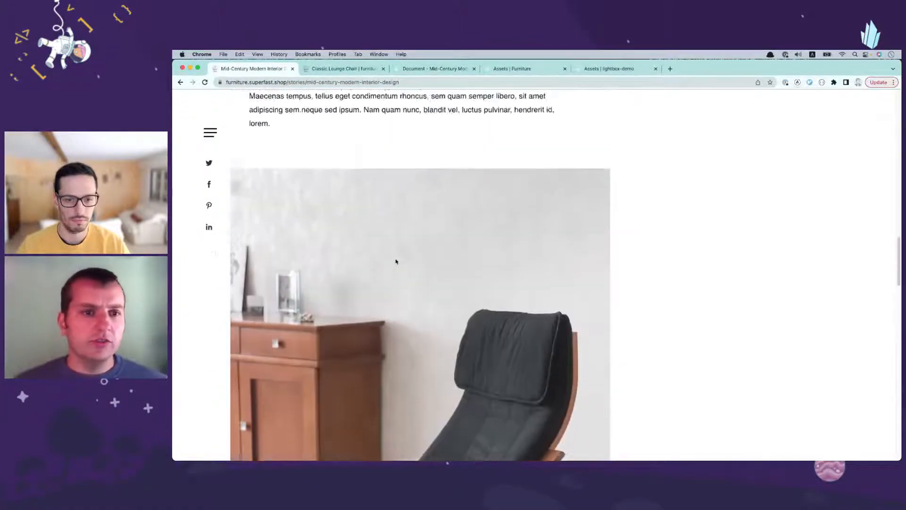
{"action": "scroll", "coordinate": [394, 253], "scroll_direction": "up", "scroll_amount": 5}
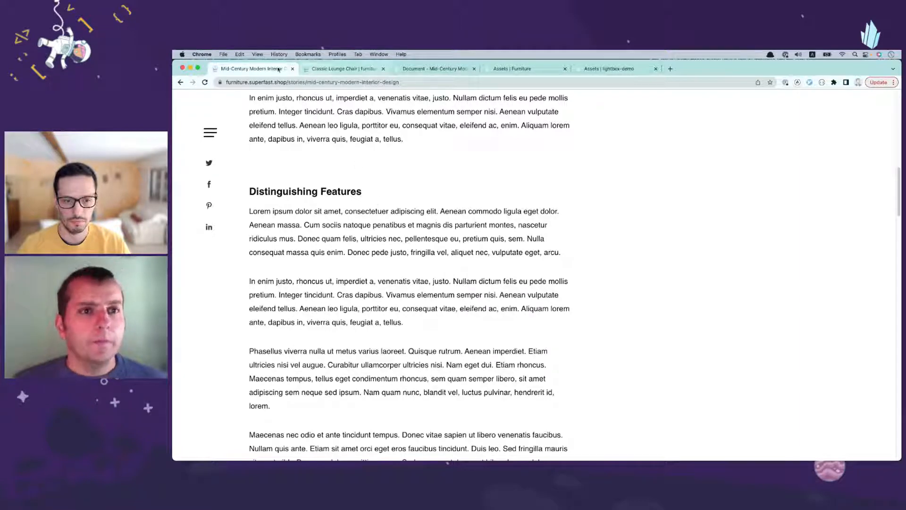
{"action": "scroll", "coordinate": [309, 136], "scroll_direction": "up", "scroll_amount": 15}
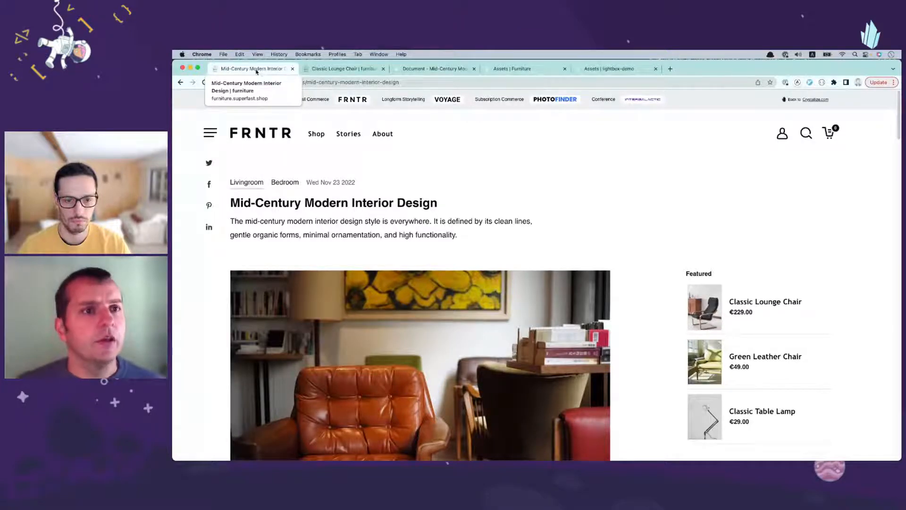
Step: Close the storefront, story document and Furniture assets pages, keeping only the lightbox-demo assets page open
{"action": "key", "text": "super+w"}
{"action": "key", "text": "super+w"}
{"action": "key", "text": "super+w"}
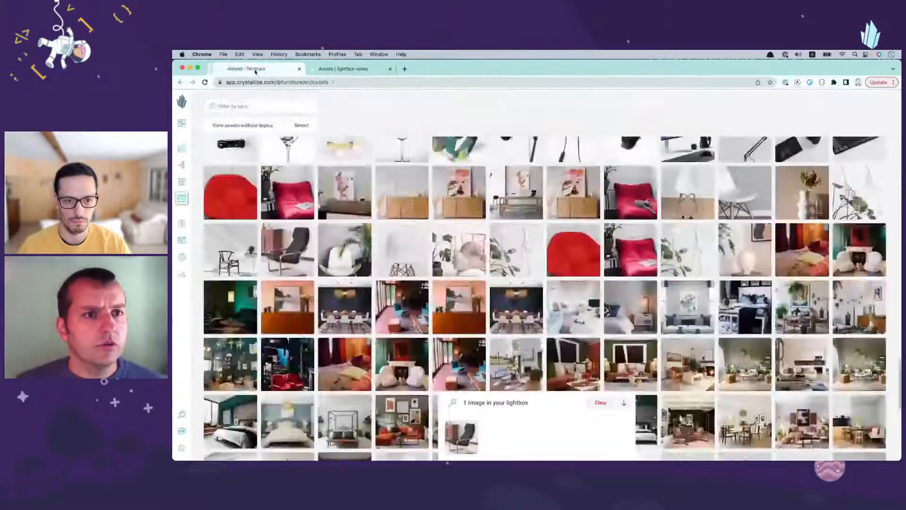
{"action": "key", "text": "super+w"}
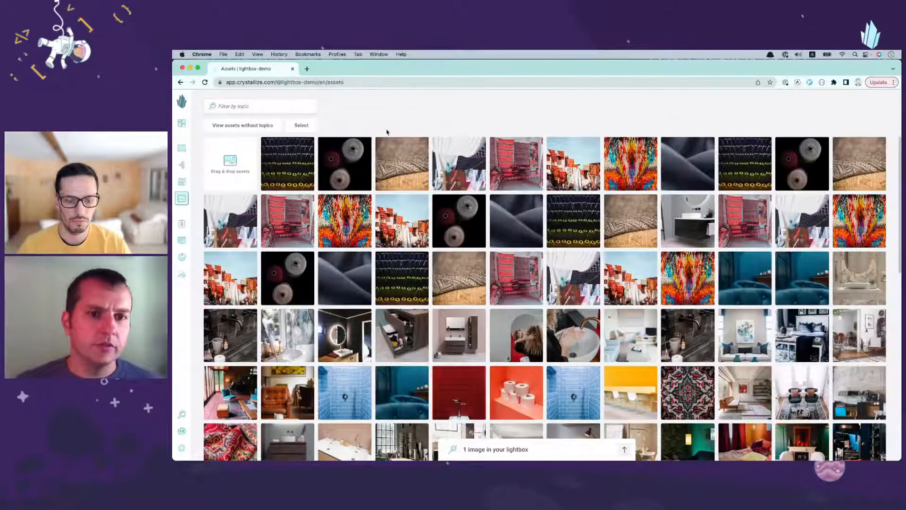
Step: Clear the lounge chair photo from the lightbox in the lightbox-demo assets gallery
{"action": "scroll", "coordinate": [381, 182], "scroll_direction": "down", "scroll_amount": 3}
{"action": "scroll", "coordinate": [381, 183], "scroll_direction": "down", "scroll_amount": 3}
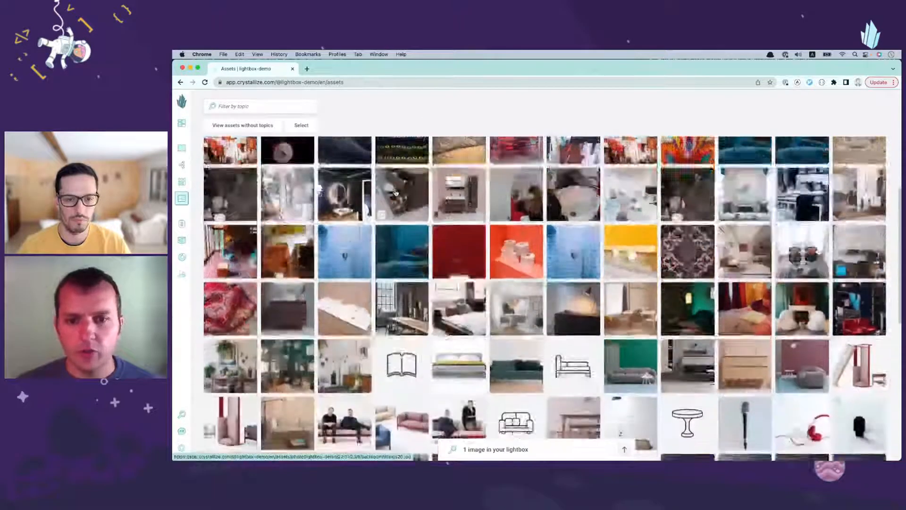
{"action": "scroll", "coordinate": [386, 221], "scroll_direction": "up", "scroll_amount": 6}
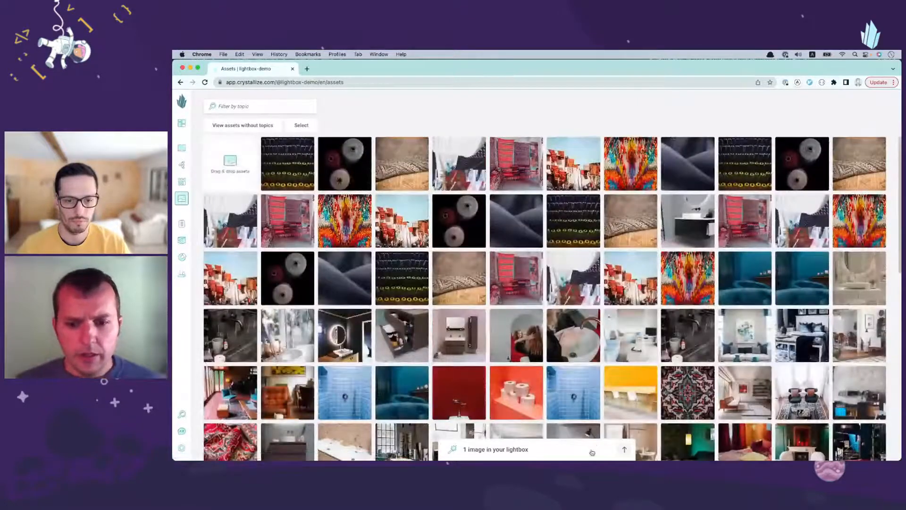
{"action": "left_click", "coordinate": [594, 450]}
{"action": "left_click", "coordinate": [599, 404]}
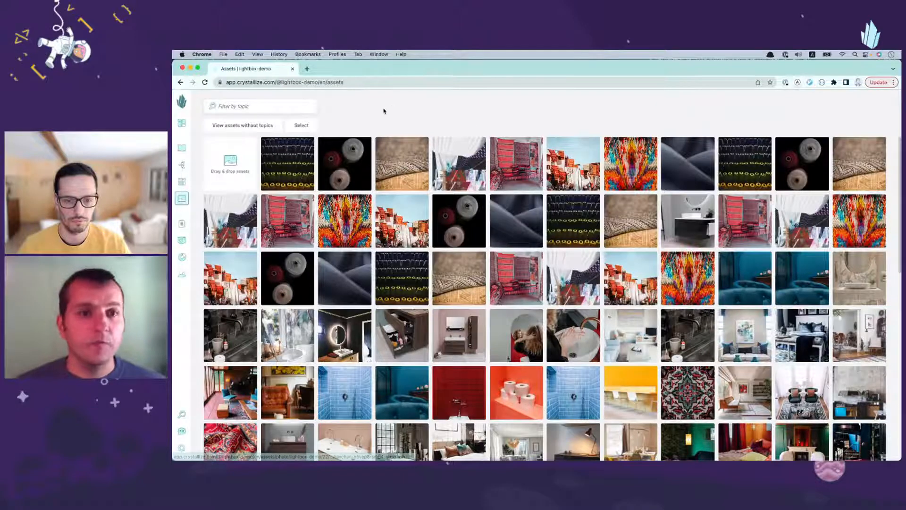
Step: Start a multiple selection in the assets gallery and select seven carpet and textile images from the first two rows
{"action": "left_click", "coordinate": [310, 124]}
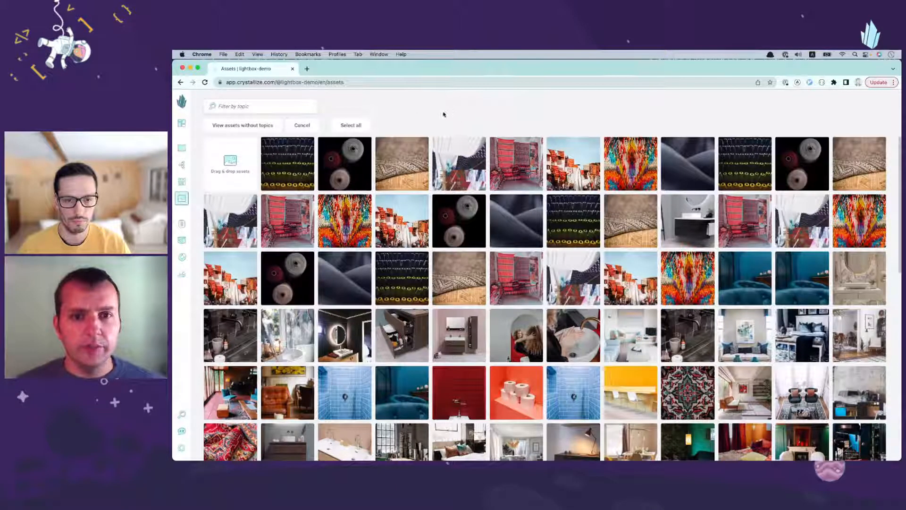
{"action": "left_click", "coordinate": [411, 167]}
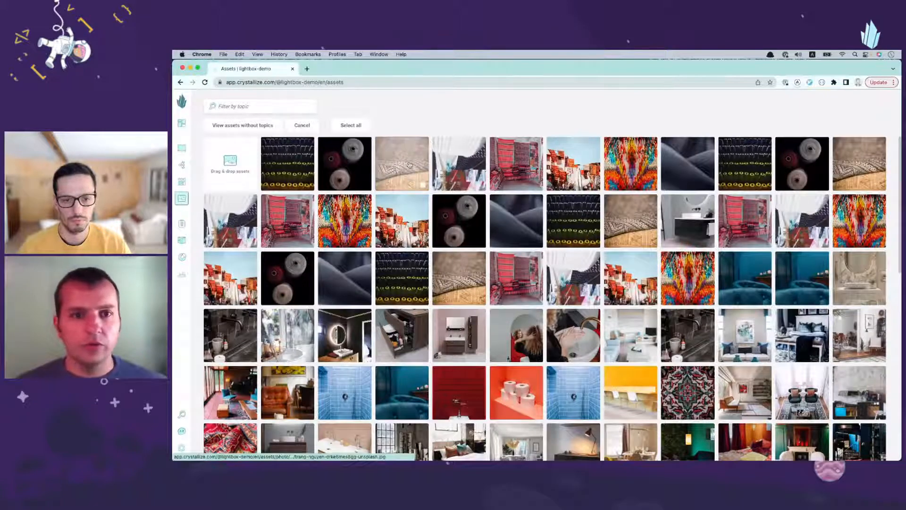
{"action": "left_click", "coordinate": [496, 164]}
{"action": "left_click", "coordinate": [576, 165]}
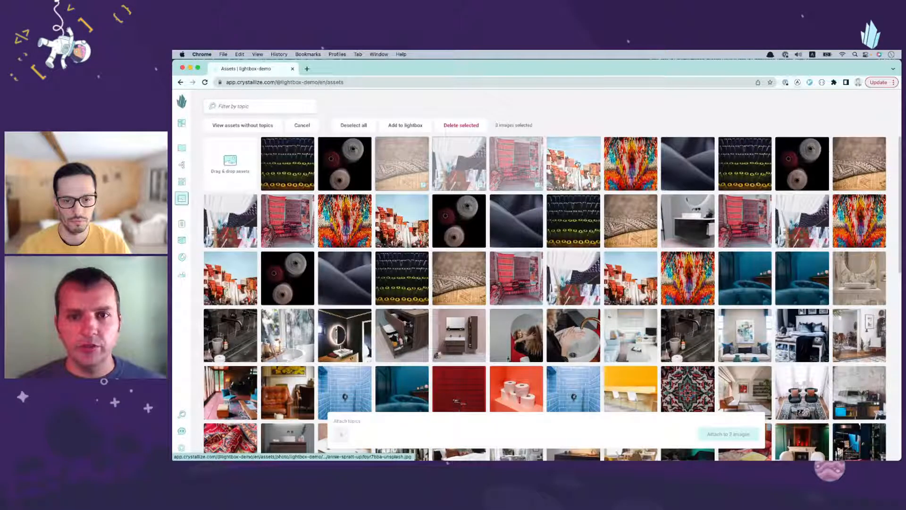
{"action": "left_click", "coordinate": [396, 223]}
{"action": "left_click", "coordinate": [345, 223]}
{"action": "left_click", "coordinate": [294, 223]}
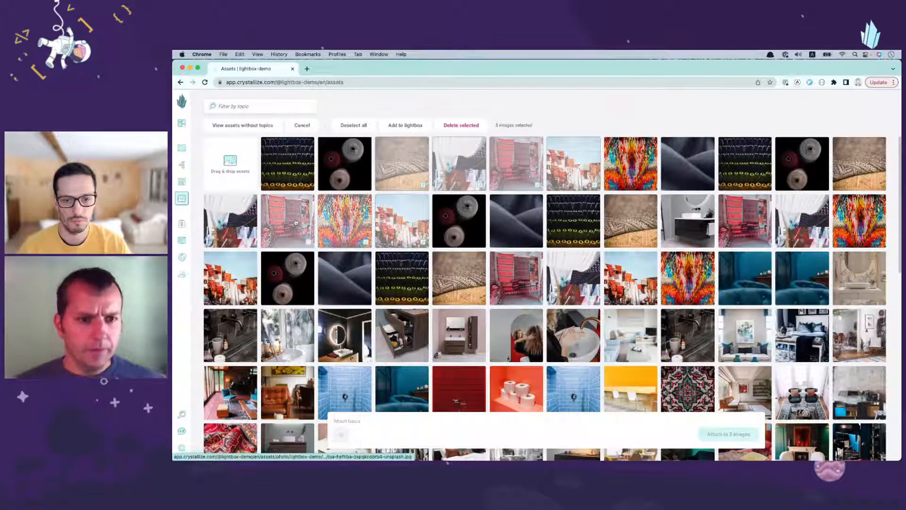
Step: Extend the selection with five adjacent bathroom images in the fourth row and add all 12 selected images to the lightbox
{"action": "scroll", "coordinate": [391, 217], "scroll_direction": "down", "scroll_amount": 2}
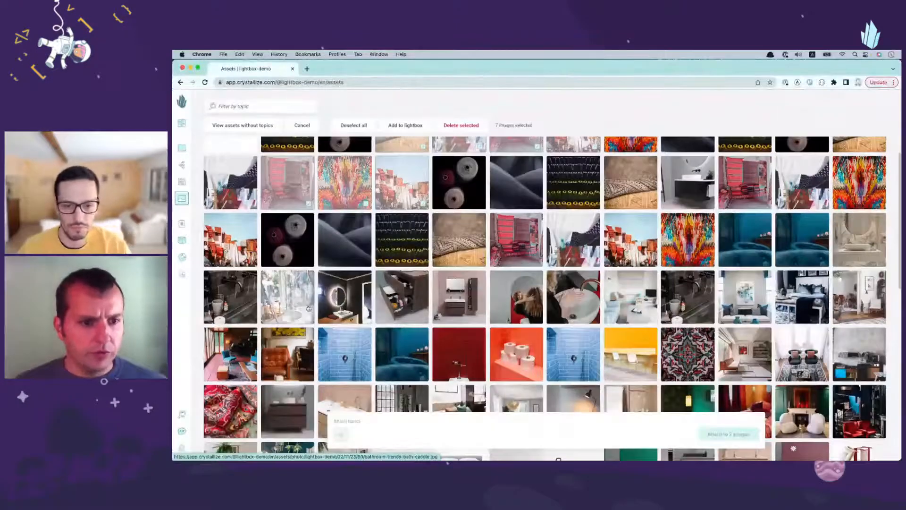
{"action": "left_click", "coordinate": [402, 297]}
{"action": "left_click", "coordinate": [458, 296]}
{"action": "left_click", "coordinate": [521, 288]}
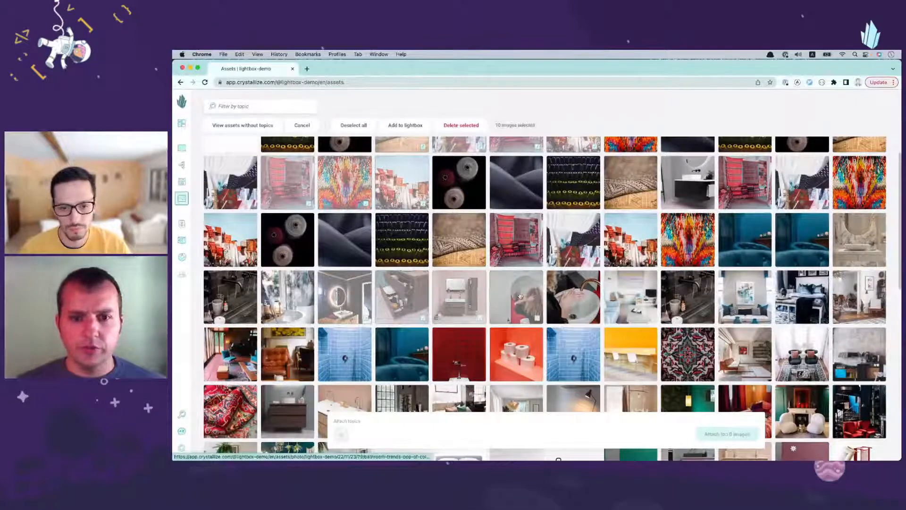
{"action": "left_click", "coordinate": [566, 295]}
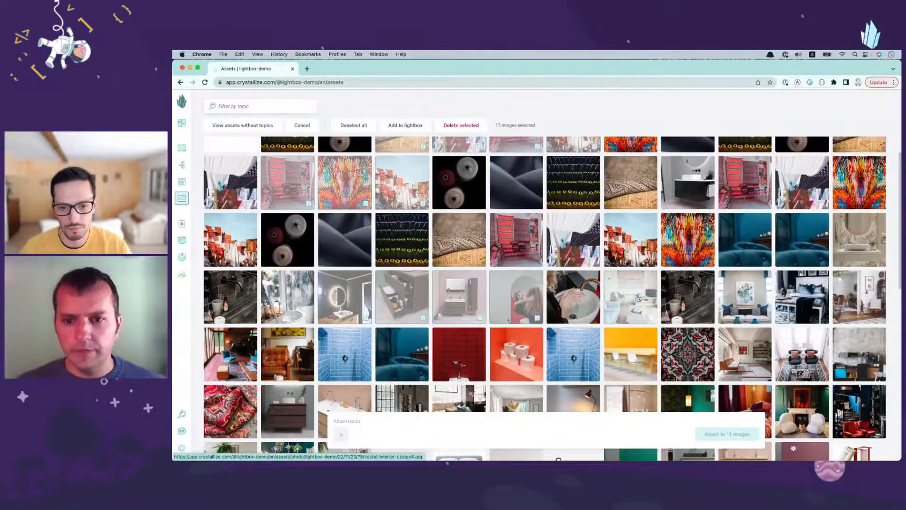
{"action": "left_click", "coordinate": [579, 302]}
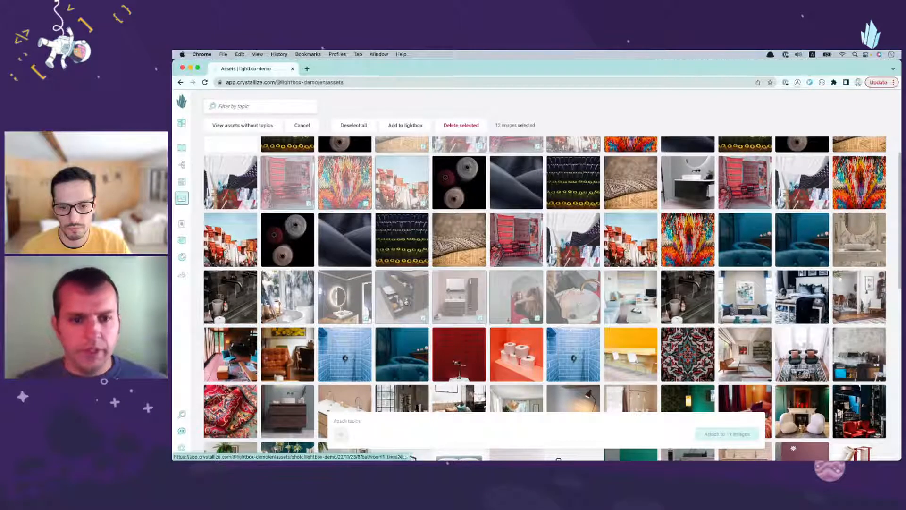
{"action": "scroll", "coordinate": [516, 295], "scroll_direction": "up", "scroll_amount": 2}
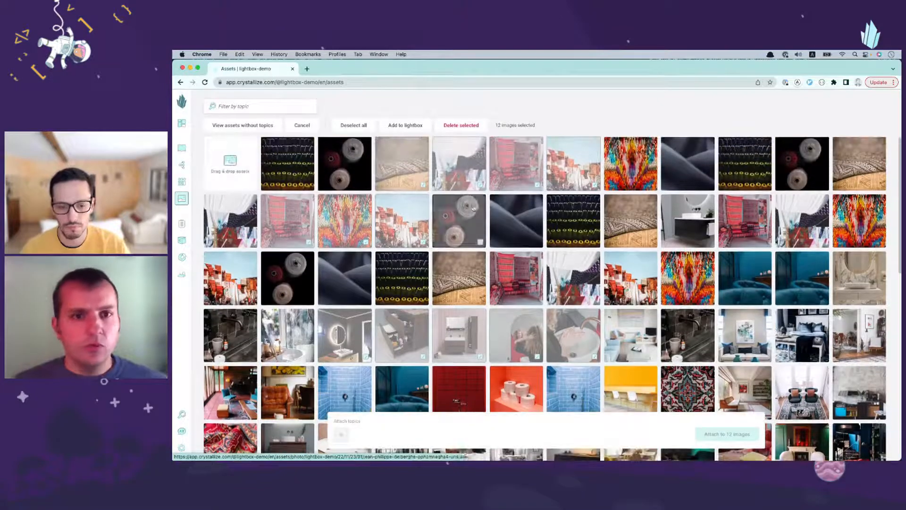
{"action": "left_click", "coordinate": [403, 126]}
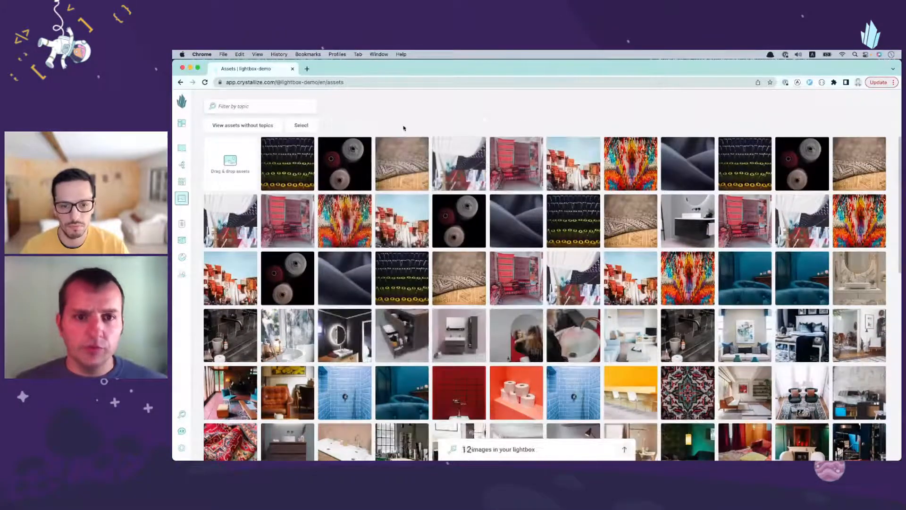
Step: Review the images collected in the lightbox and the details of the colorful carpet image, ending back in the gallery
{"action": "left_click", "coordinate": [530, 450]}
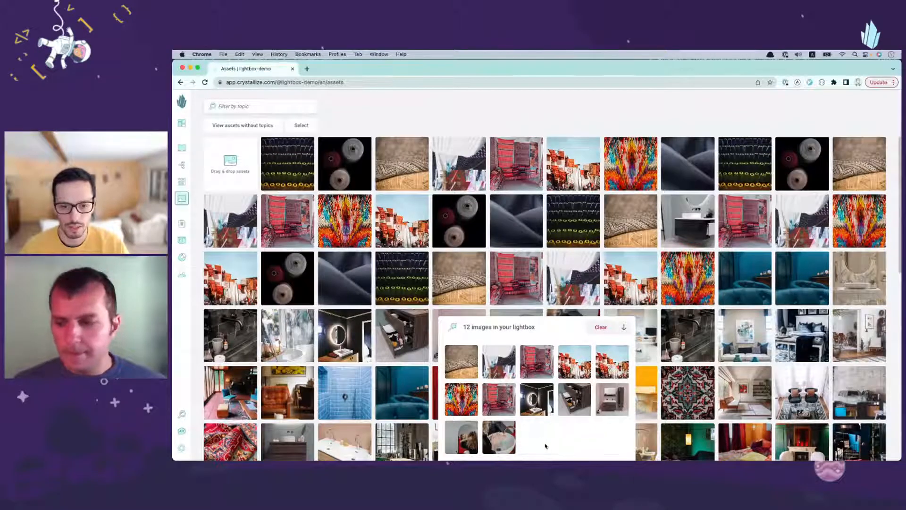
{"action": "left_click", "coordinate": [513, 331]}
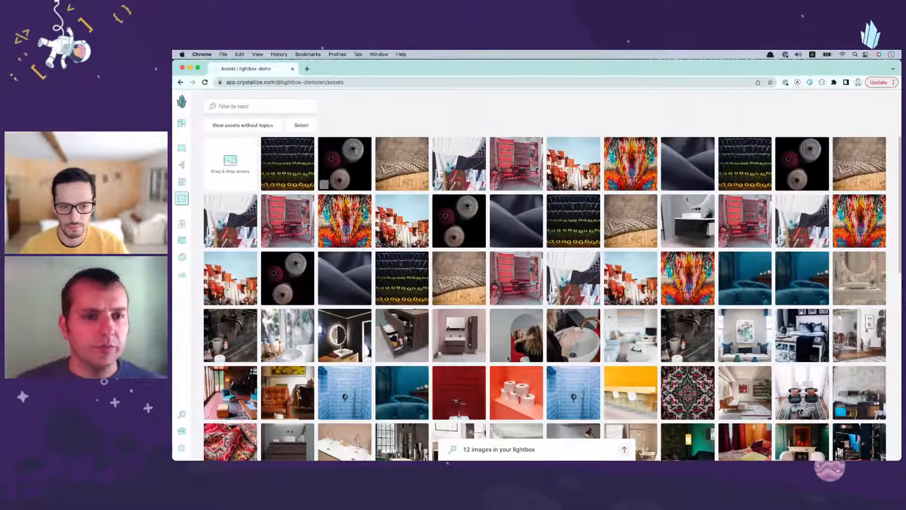
{"action": "left_click", "coordinate": [346, 228]}
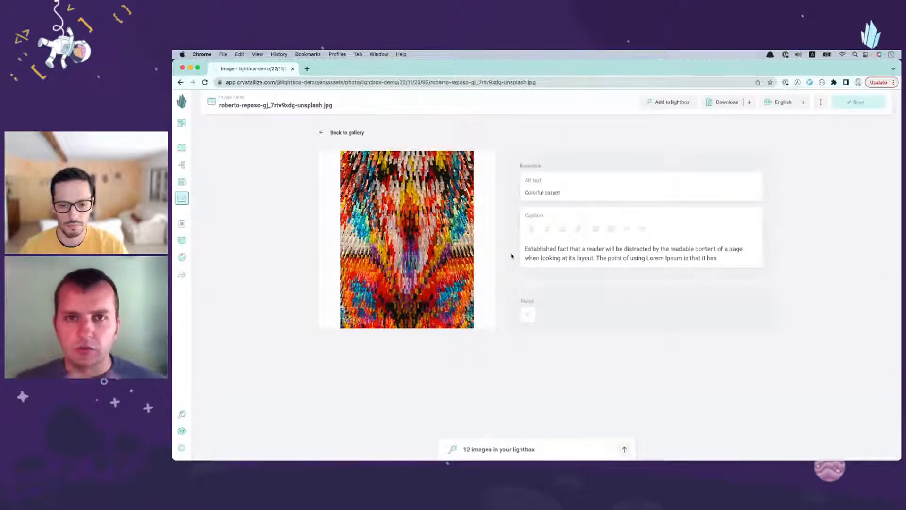
{"action": "left_click", "coordinate": [352, 133]}
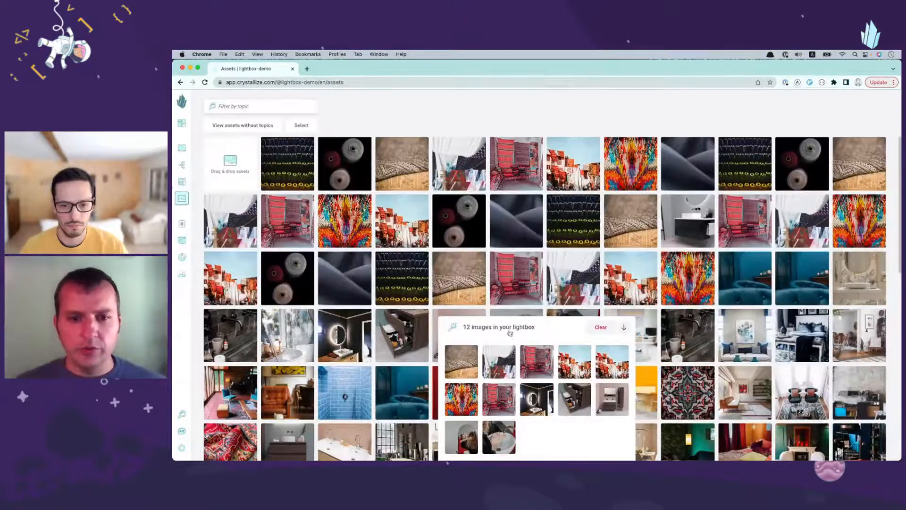
Step: Open the Stylish carpet product from the catalogue and bring its product story's Images component into view
{"action": "left_click", "coordinate": [182, 148]}
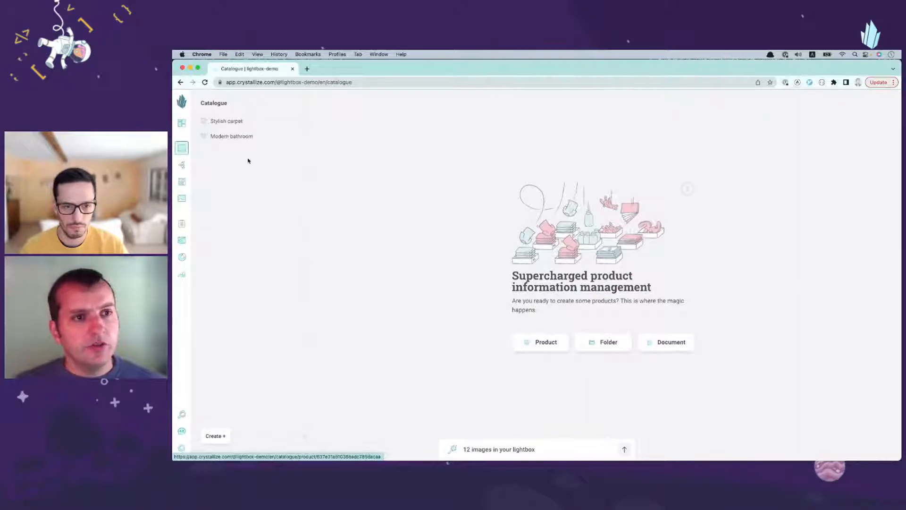
{"action": "left_click", "coordinate": [229, 121]}
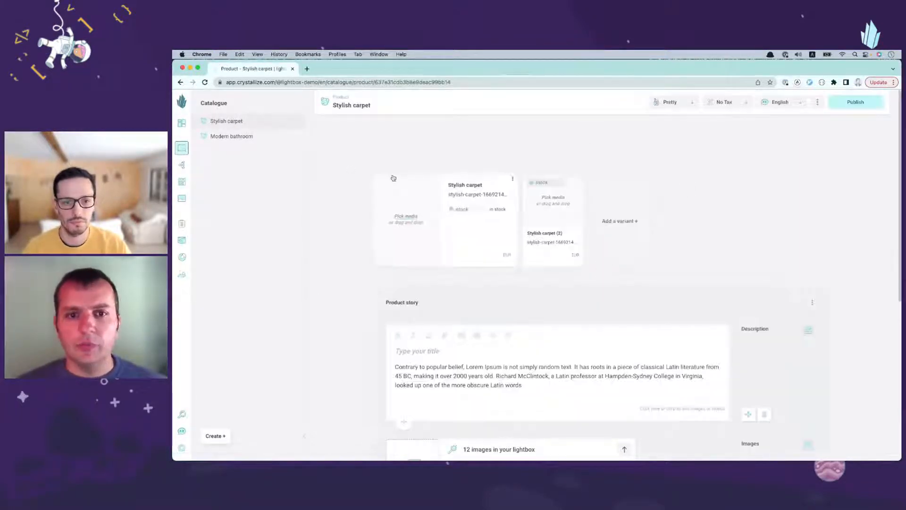
{"action": "scroll", "coordinate": [342, 245], "scroll_direction": "down", "scroll_amount": 3}
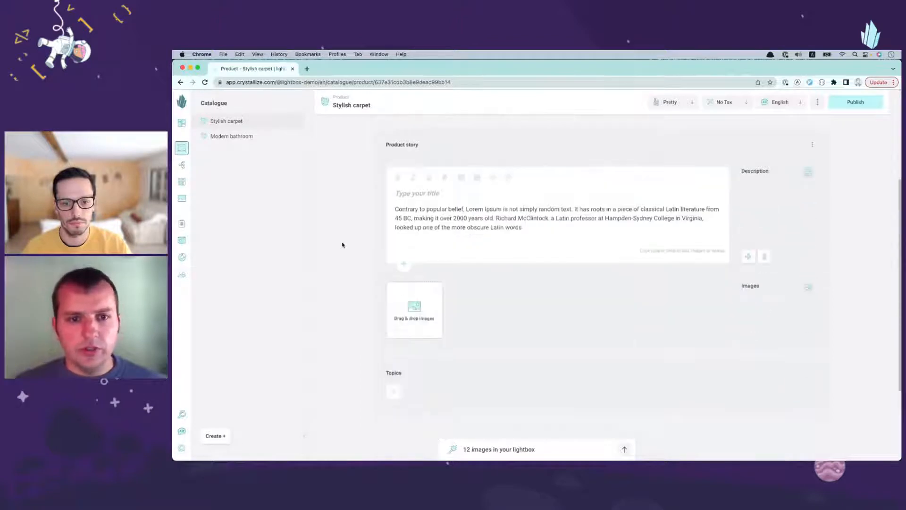
Step: Expand the lightbox on the Stylish carpet product overview, keeping the variants in view
{"action": "scroll", "coordinate": [342, 245], "scroll_direction": "up", "scroll_amount": 4}
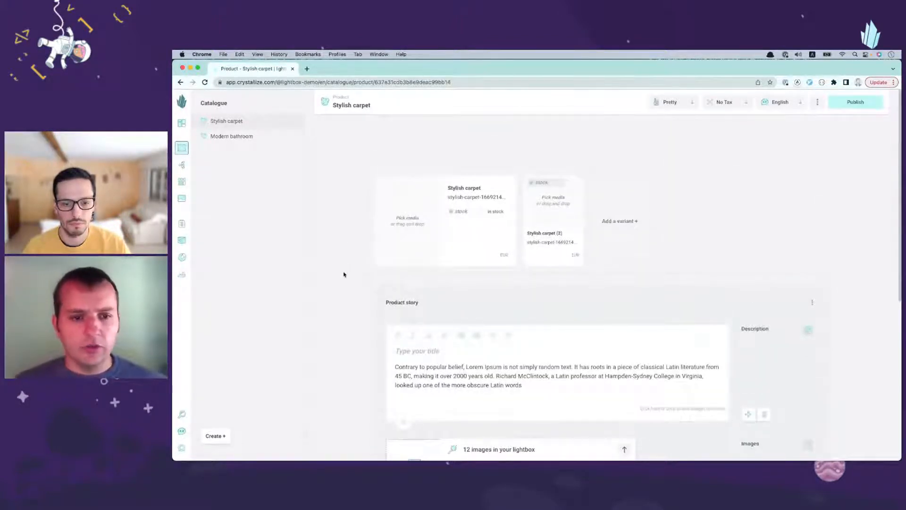
{"action": "scroll", "coordinate": [520, 298], "scroll_direction": "down", "scroll_amount": 2}
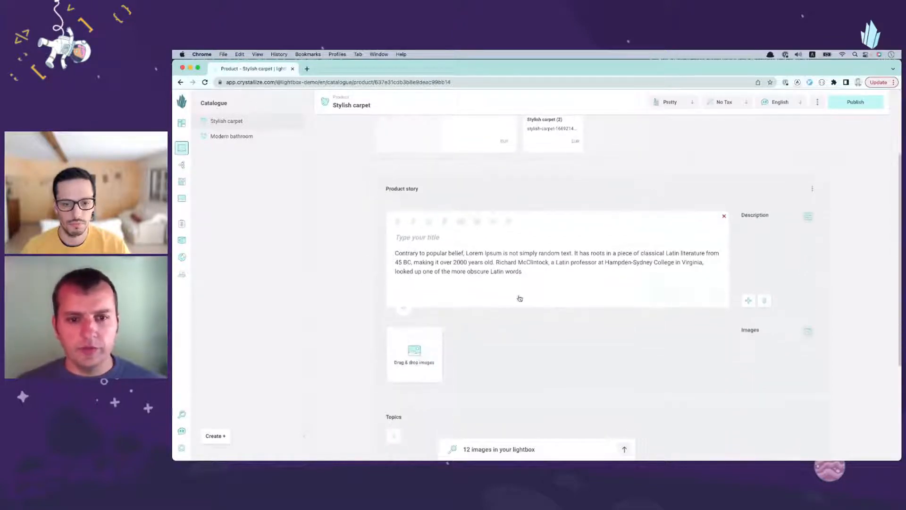
{"action": "scroll", "coordinate": [350, 282], "scroll_direction": "up", "scroll_amount": 2}
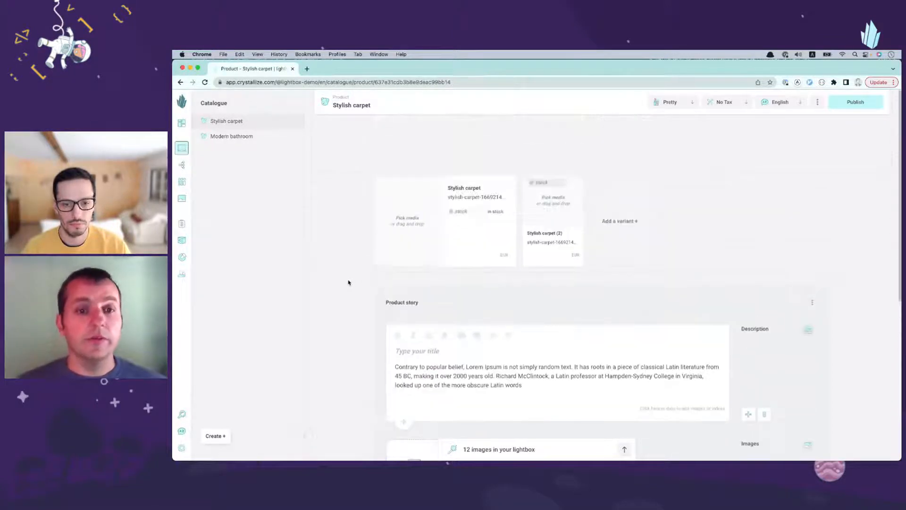
{"action": "left_click", "coordinate": [486, 448]}
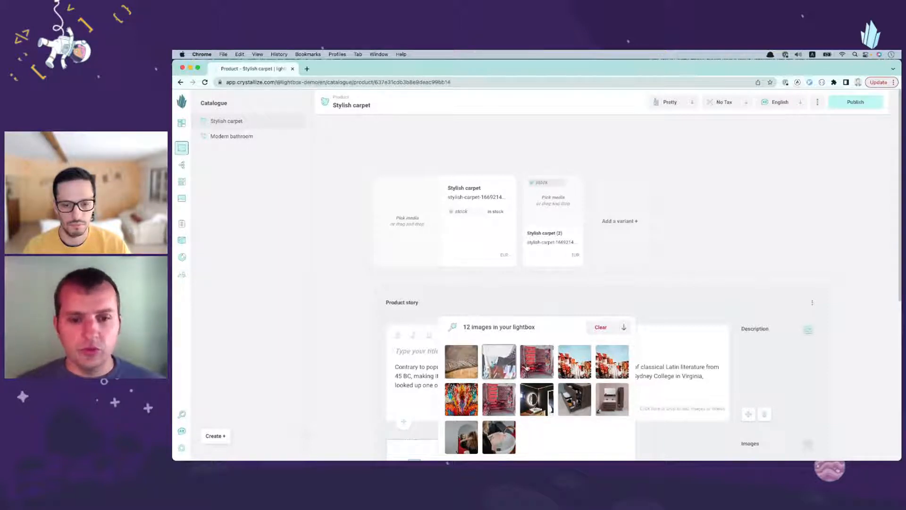
Step: Select the lightbox's entire first row of images as a range, from first to fifth, and clear the selection
{"action": "mouse_move", "coordinate": [572, 368]}
{"action": "left_mouse_down"}
{"action": "mouse_move", "coordinate": [549, 320]}
{"action": "mouse_move", "coordinate": [572, 361]}
{"action": "left_mouse_up"}
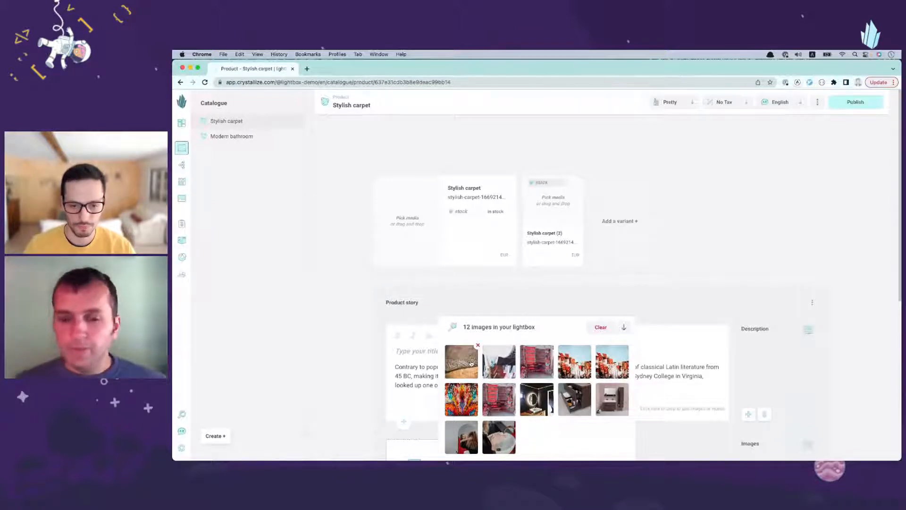
{"action": "left_click_drag", "start_coordinate": [469, 363], "coordinate": [469, 363]}
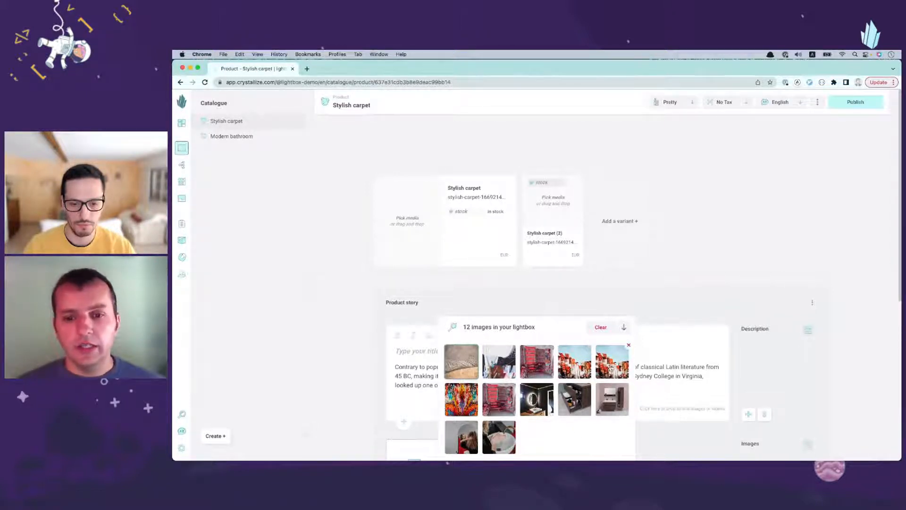
{"action": "left_click", "coordinate": [611, 366], "text": "shift"}
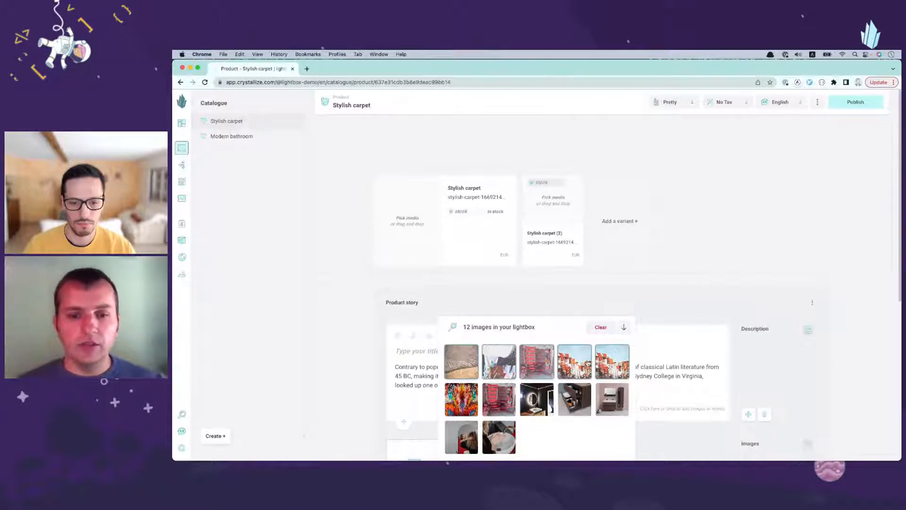
{"action": "left_click", "coordinate": [581, 430]}
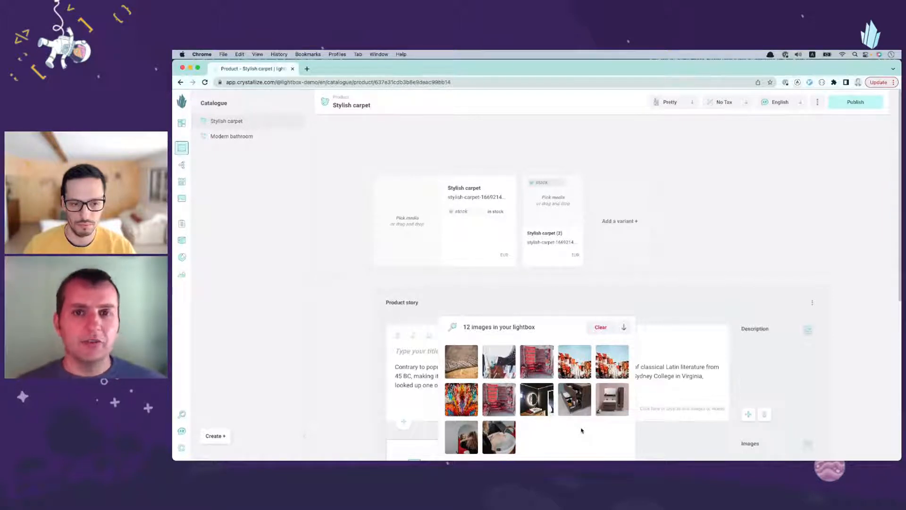
Step: Area-select the five lightbox images in the second and third columns, across all three rows, and clear the selection
{"action": "left_click_drag", "start_coordinate": [591, 435], "coordinate": [568, 439]}
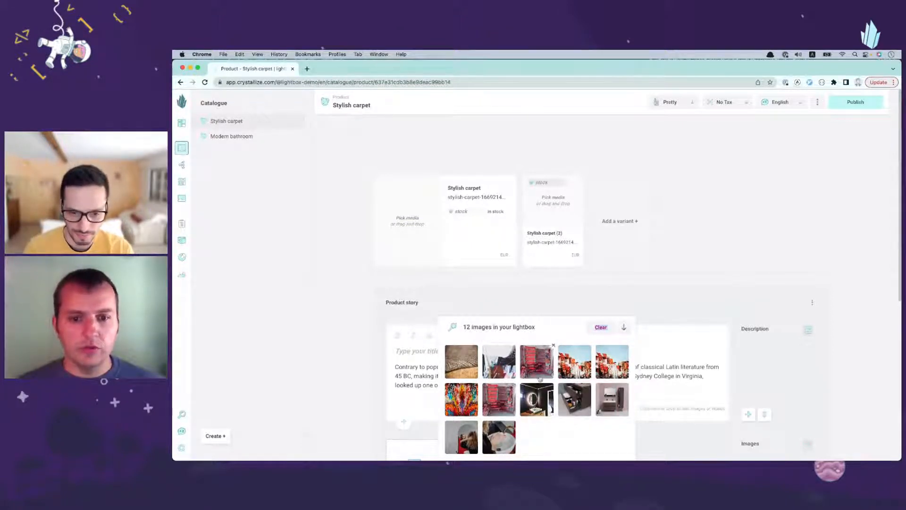
{"action": "left_click_drag", "start_coordinate": [551, 436], "coordinate": [489, 366]}
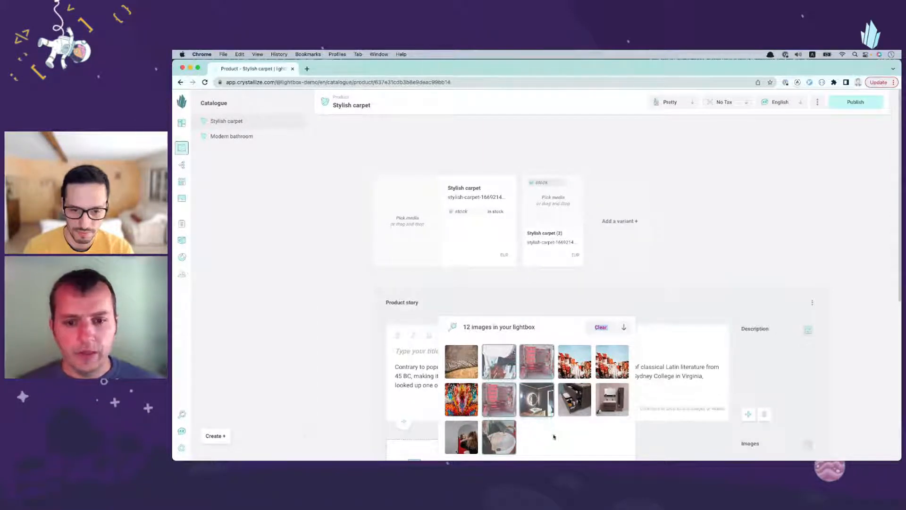
{"action": "left_click", "coordinate": [554, 327]}
{"action": "left_click", "coordinate": [566, 448]}
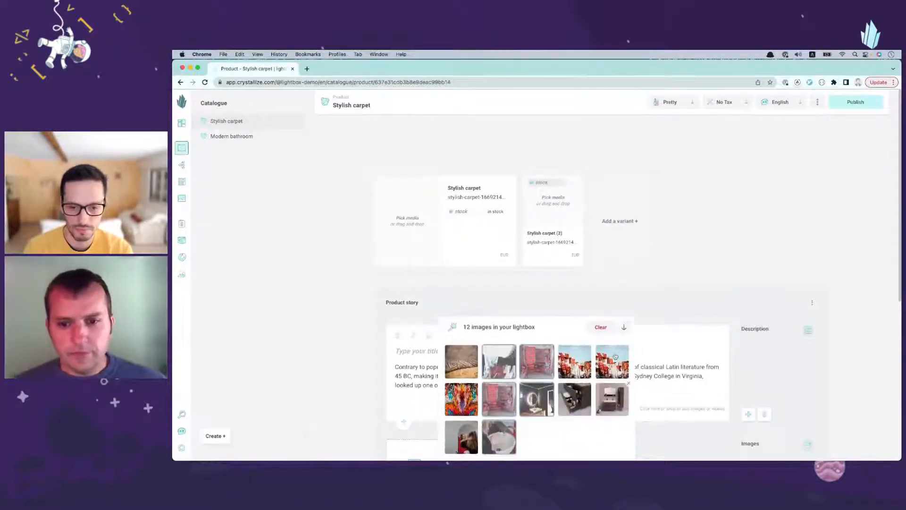
{"action": "left_click", "coordinate": [583, 434]}
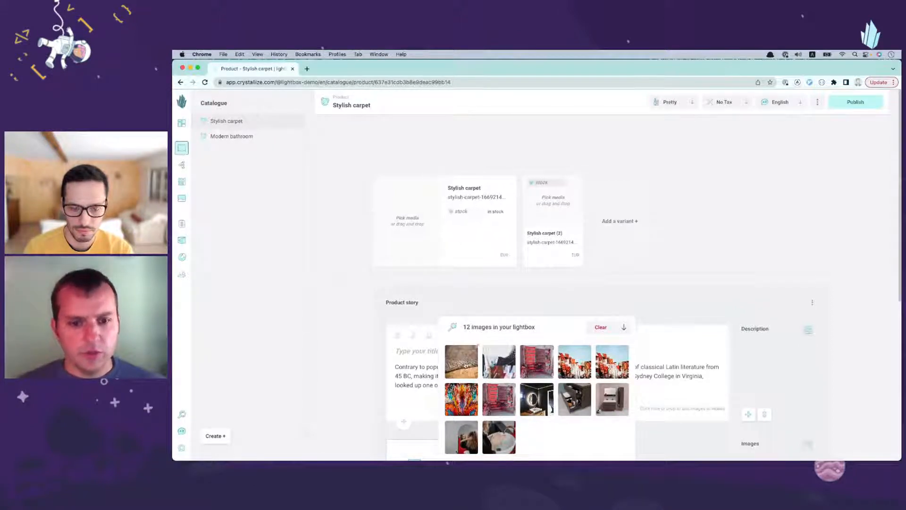
Step: Select the colorful carpet, second-row red textile and draped fabric images in the lightbox and add them to the first Stylish carpet variant
{"action": "mouse_move", "coordinate": [465, 363]}
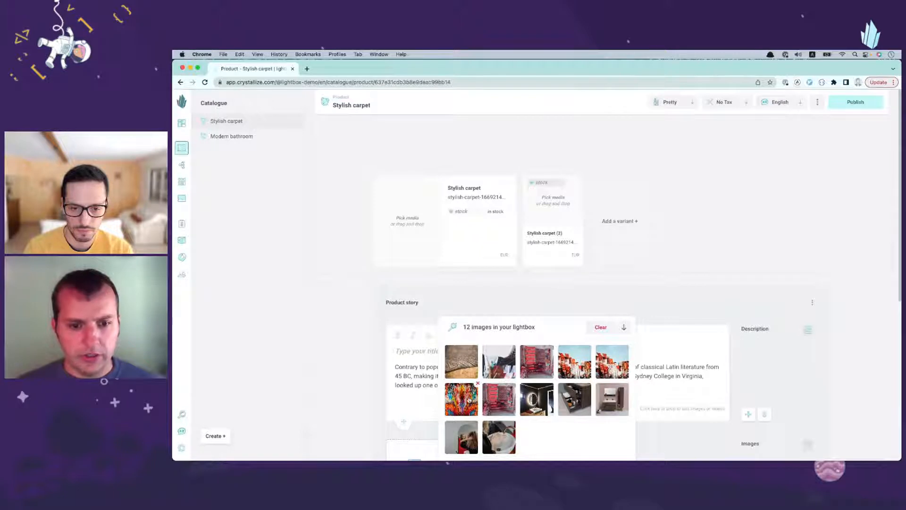
{"action": "left_click", "coordinate": [470, 399]}
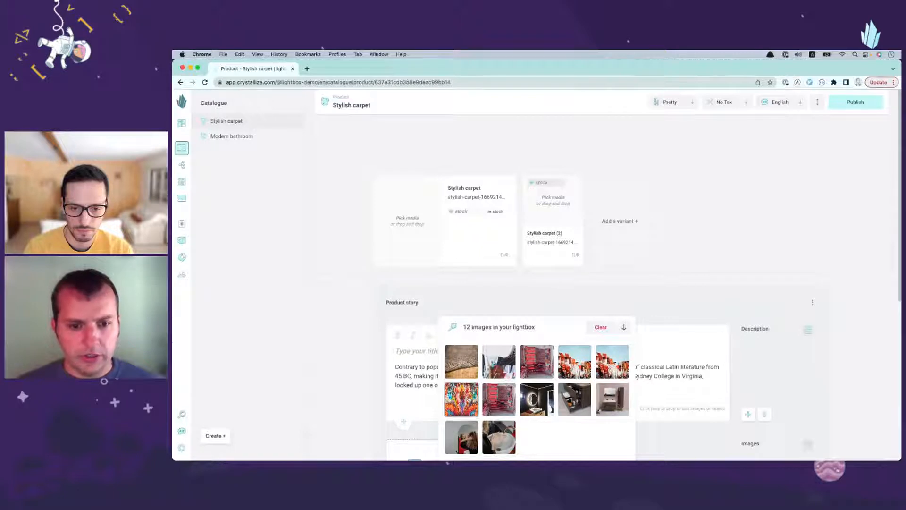
{"action": "left_click", "coordinate": [500, 399]}
{"action": "left_click", "coordinate": [535, 365]}
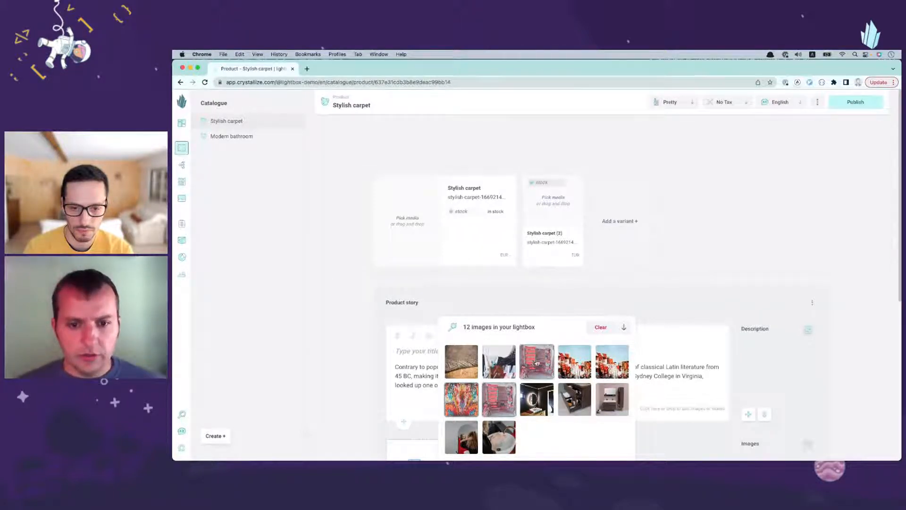
{"action": "left_click", "coordinate": [535, 363]}
{"action": "left_click", "coordinate": [502, 367]}
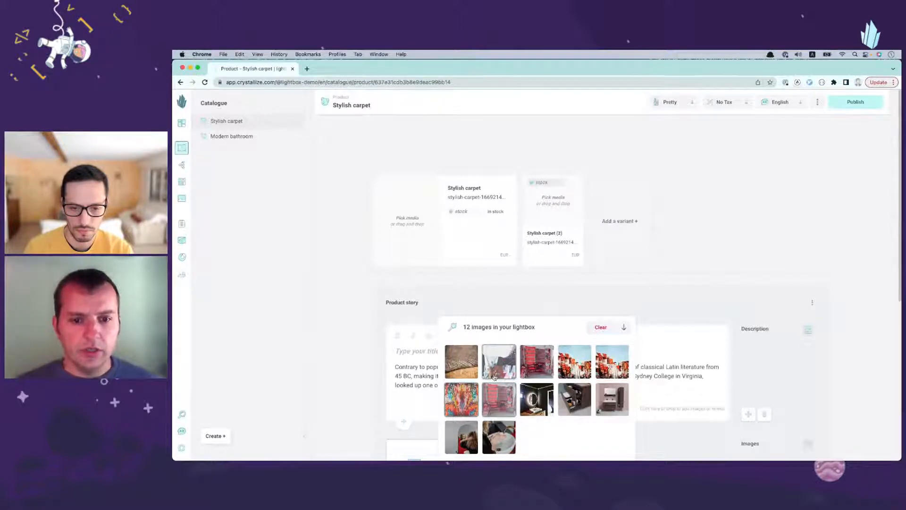
{"action": "left_click_drag", "start_coordinate": [496, 364], "coordinate": [406, 247]}
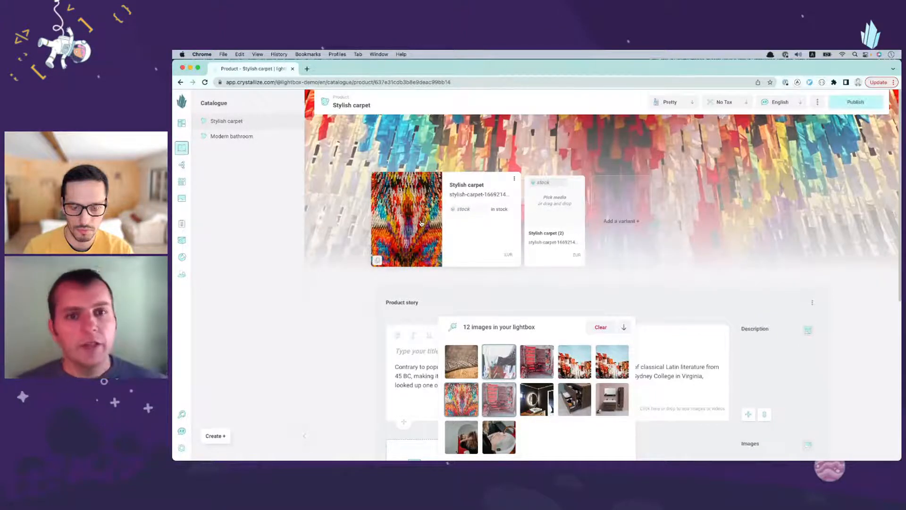
Step: Open the first Stylish carpet variant and review the images in its media section
{"action": "left_click", "coordinate": [491, 264]}
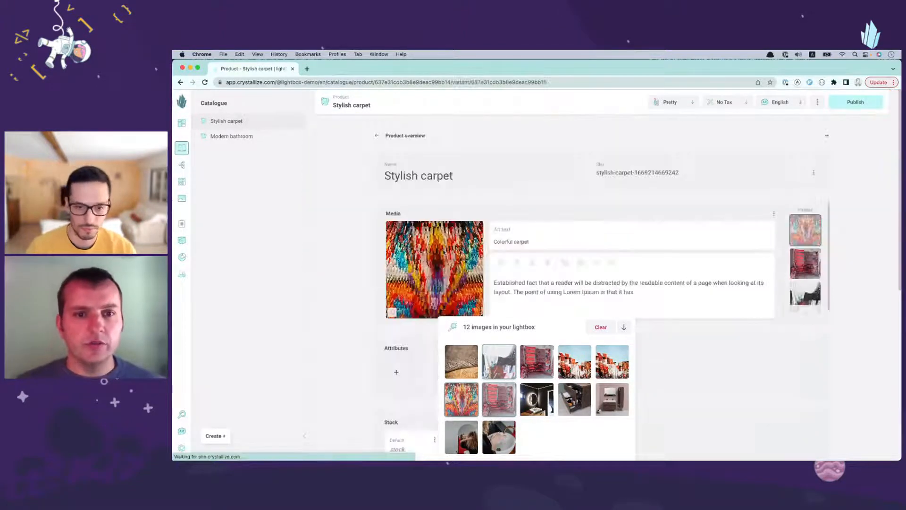
{"action": "scroll", "coordinate": [730, 230], "scroll_direction": "down", "scroll_amount": 2}
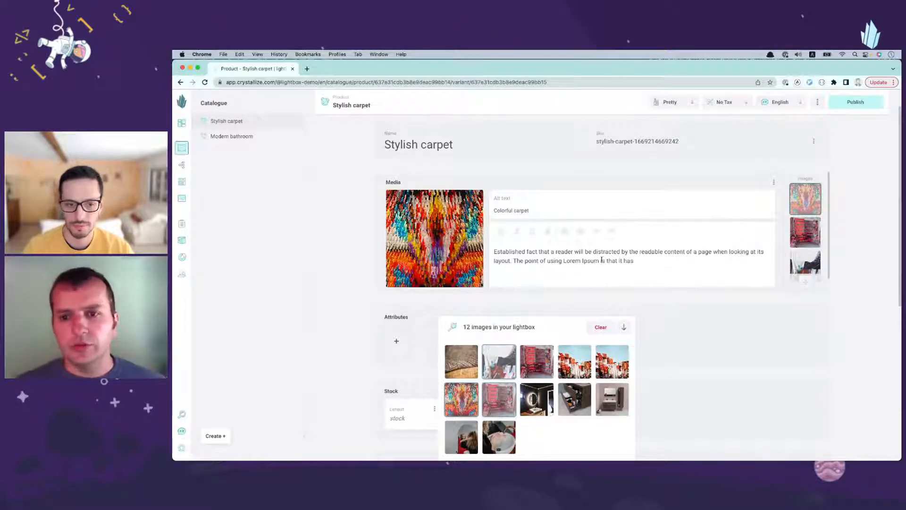
{"action": "left_click", "coordinate": [811, 232]}
{"action": "left_click", "coordinate": [797, 267]}
{"action": "scroll", "coordinate": [797, 265], "scroll_direction": "down", "scroll_amount": 1}
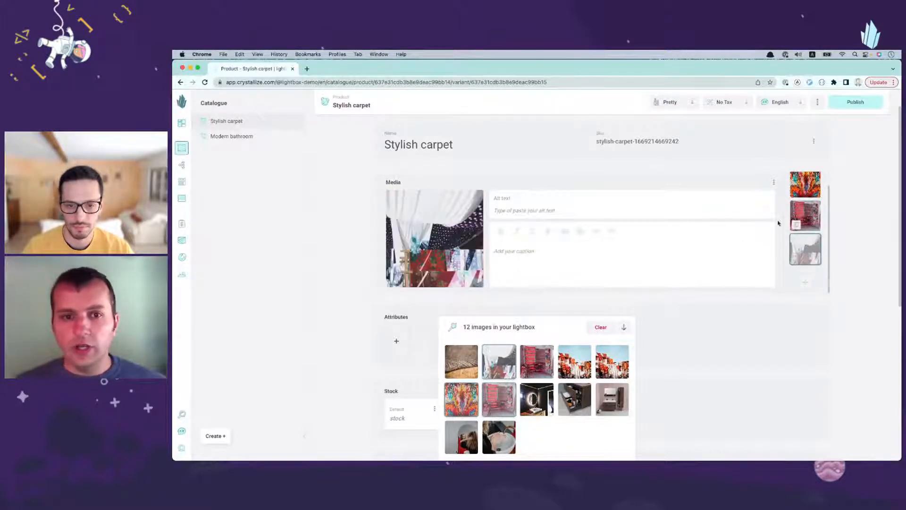
Step: Add the first and fifth images of the lightbox's first row to the open Stylish carpet variant's media
{"action": "scroll", "coordinate": [811, 187], "scroll_direction": "up", "scroll_amount": 1}
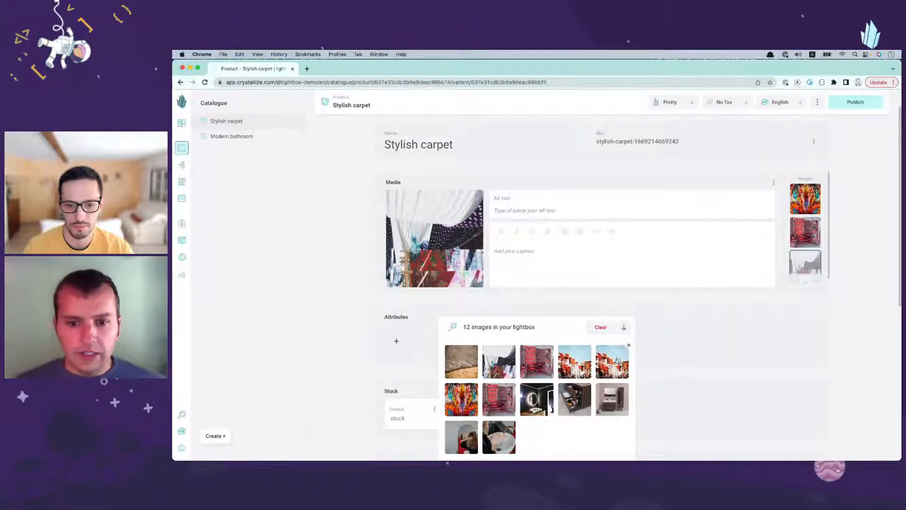
{"action": "left_click", "coordinate": [613, 370]}
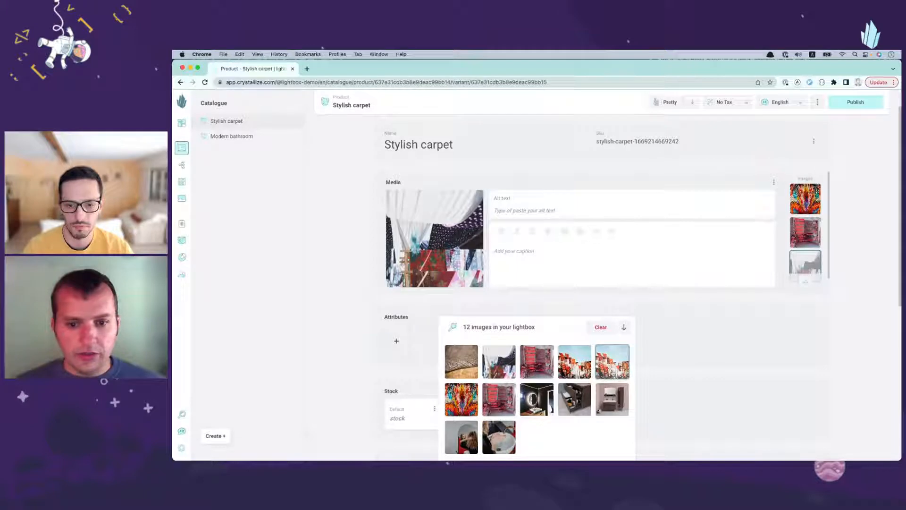
{"action": "left_click", "coordinate": [468, 377]}
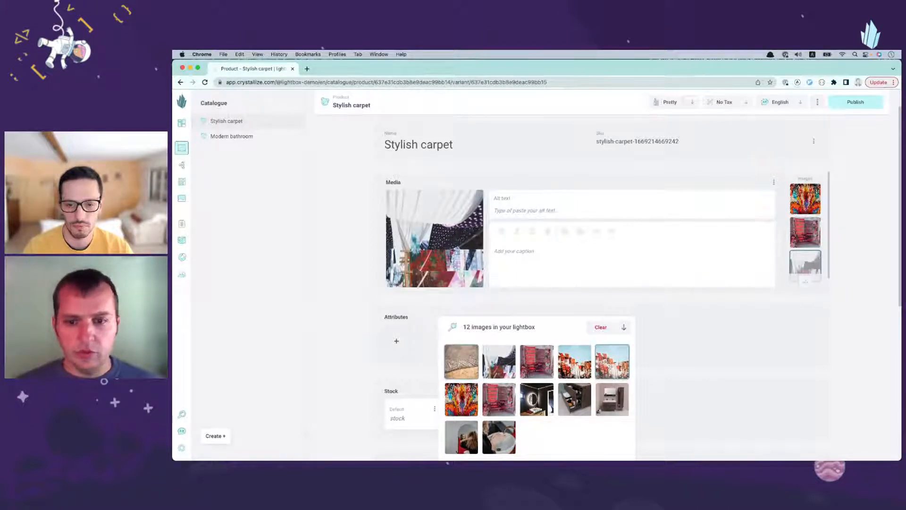
{"action": "left_click_drag", "start_coordinate": [460, 364], "coordinate": [557, 264]}
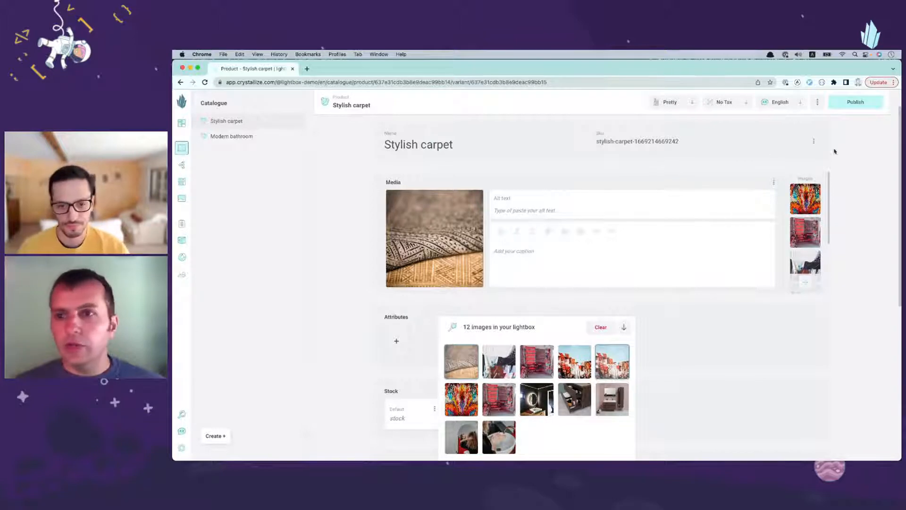
Step: Add the third and fourth first-row lightbox images to the Stylish carpet (2) variant's media and return to the product overview
{"action": "scroll", "coordinate": [834, 142], "scroll_direction": "up", "scroll_amount": 1}
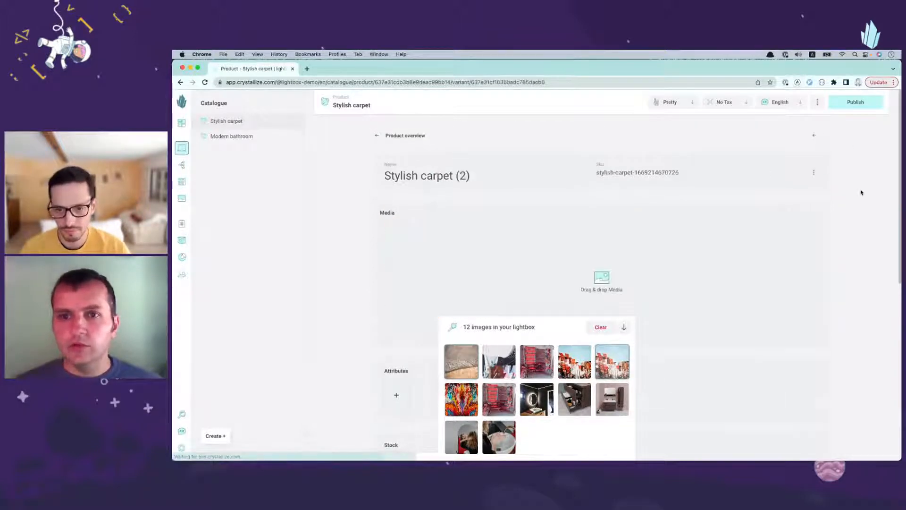
{"action": "scroll", "coordinate": [670, 245], "scroll_direction": "down", "scroll_amount": 1}
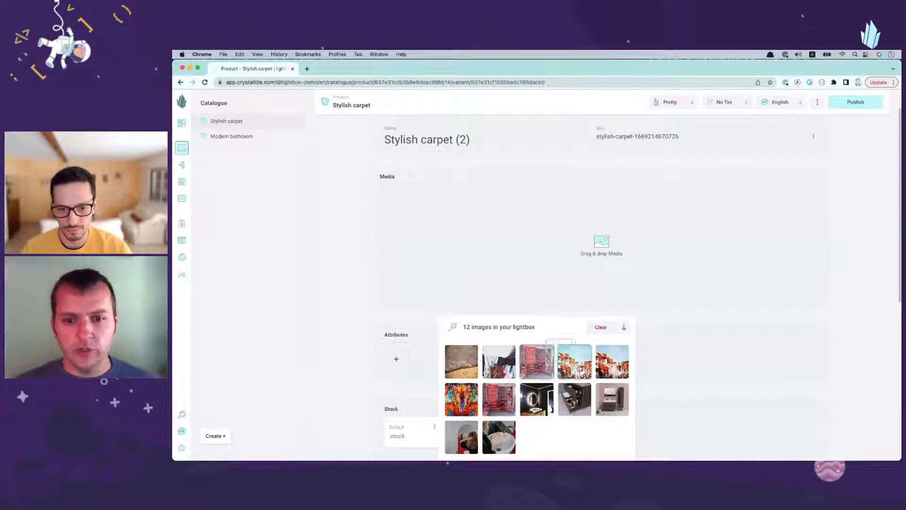
{"action": "left_click_drag", "start_coordinate": [564, 364], "coordinate": [558, 271]}
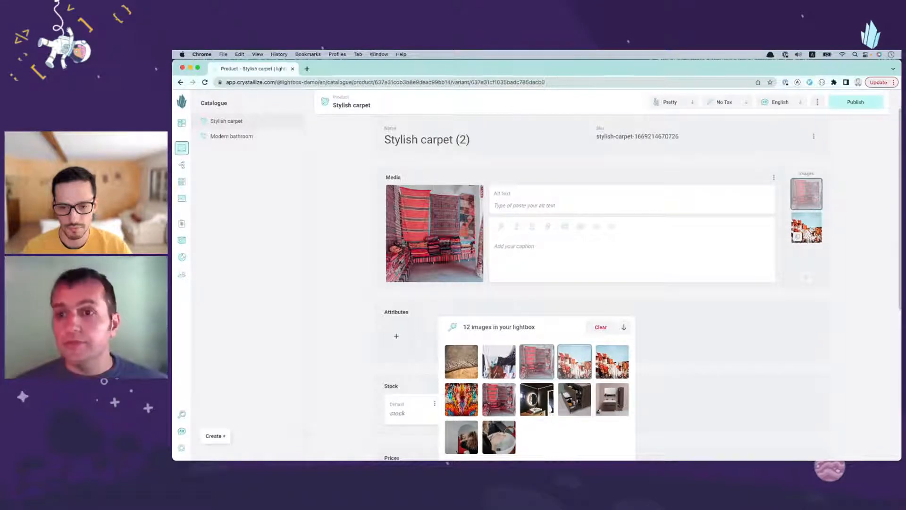
{"action": "scroll", "coordinate": [400, 146], "scroll_direction": "up", "scroll_amount": 2}
{"action": "left_click", "coordinate": [405, 137]}
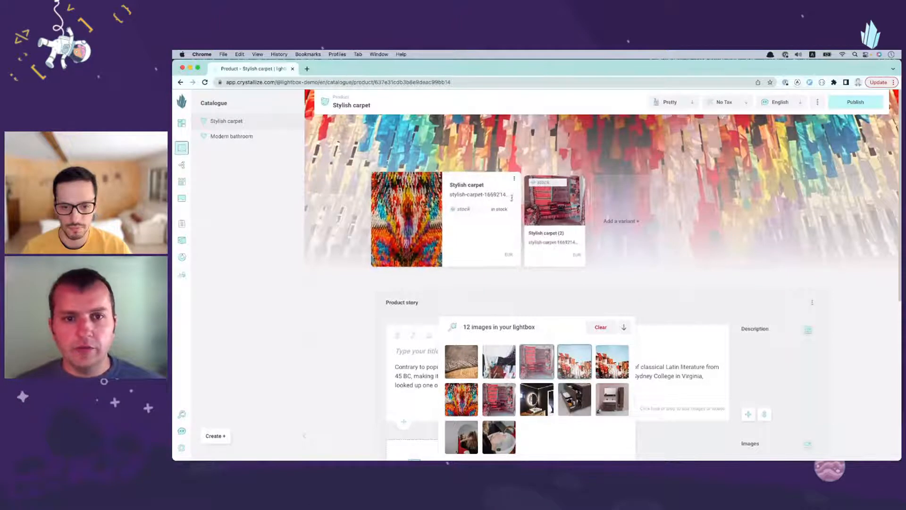
Step: Add the first three first-row lightbox images to the product story's Description paragraph
{"action": "left_click", "coordinate": [519, 330]}
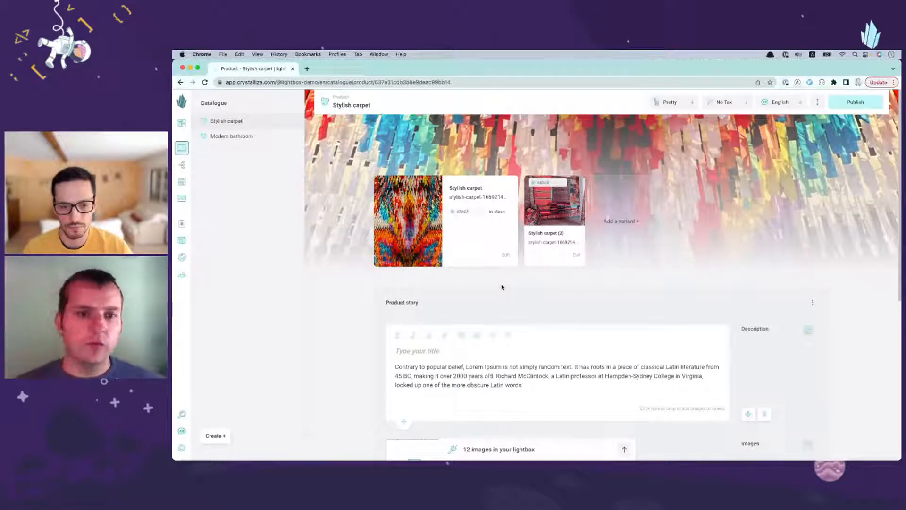
{"action": "scroll", "coordinate": [496, 285], "scroll_direction": "down", "scroll_amount": 3}
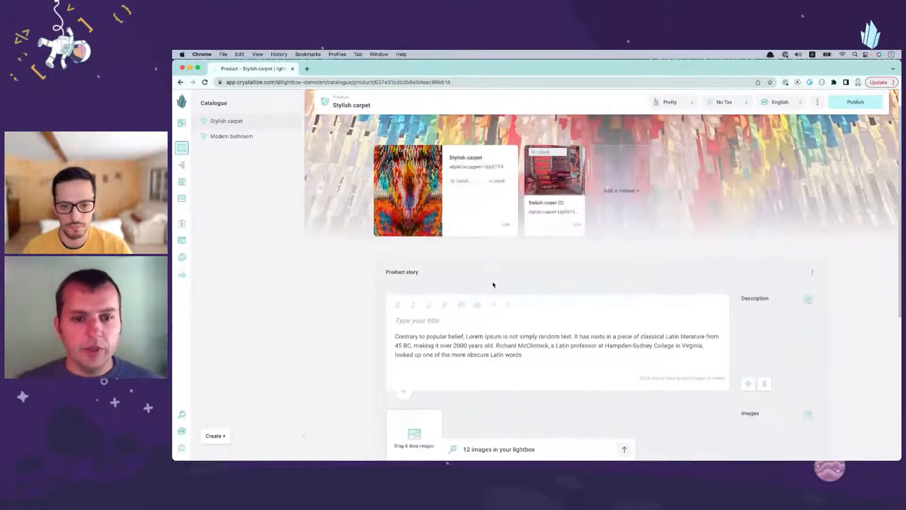
{"action": "scroll", "coordinate": [496, 290], "scroll_direction": "down", "scroll_amount": 2}
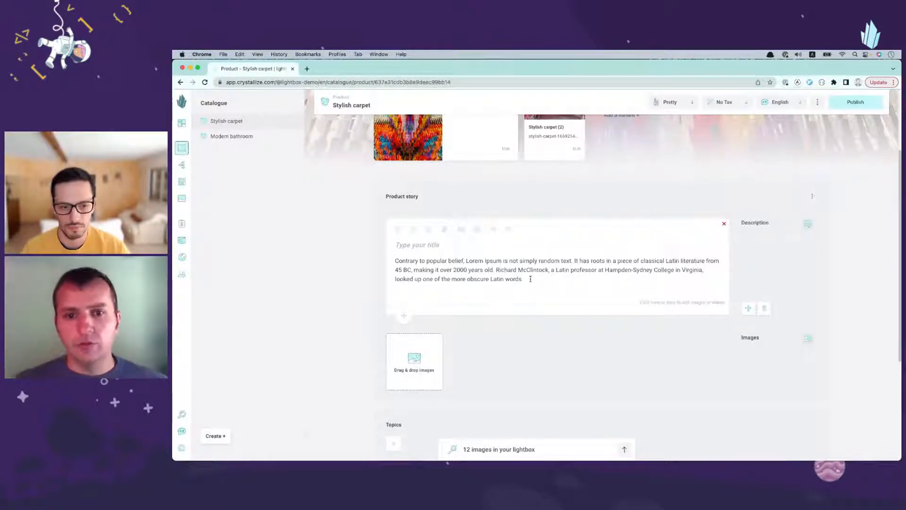
{"action": "left_click", "coordinate": [533, 446]}
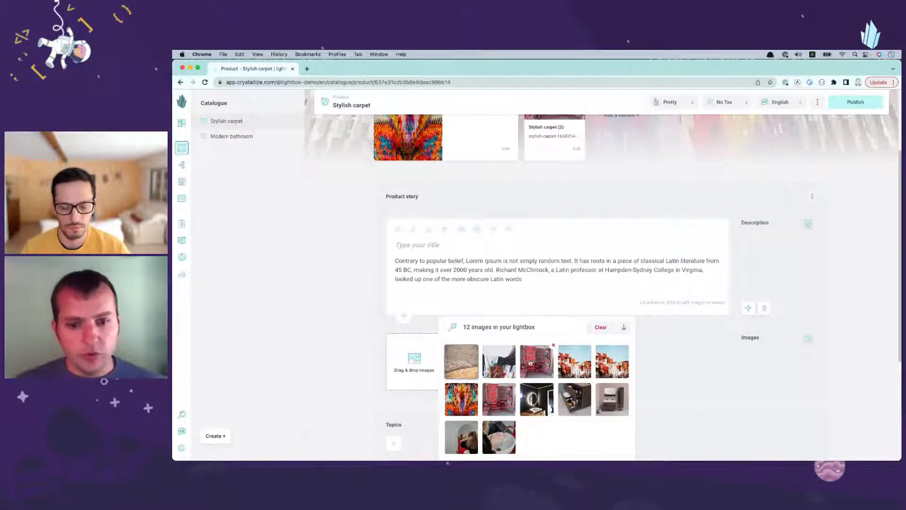
{"action": "left_click_drag", "start_coordinate": [526, 375], "coordinate": [550, 285]}
Step: Add the fourth first-row and first second-row lightbox images to the Images component of Stylish carpet's product story
{"action": "scroll", "coordinate": [566, 270], "scroll_direction": "down", "scroll_amount": 2}
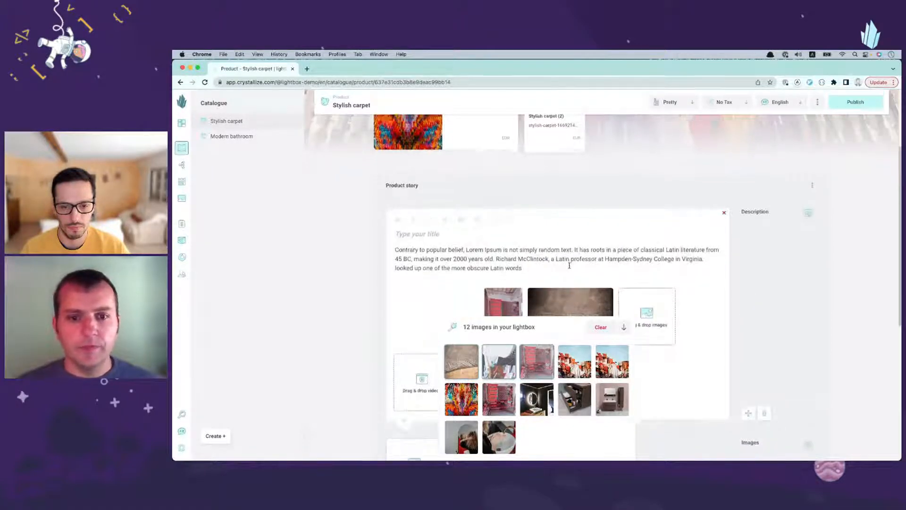
{"action": "scroll", "coordinate": [488, 227], "scroll_direction": "down", "scroll_amount": 2}
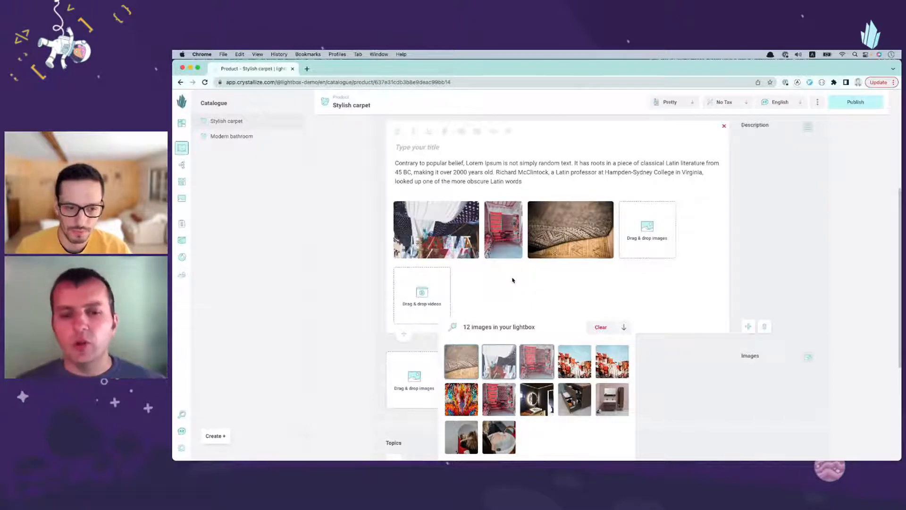
{"action": "scroll", "coordinate": [513, 280], "scroll_direction": "down", "scroll_amount": 2}
{"action": "scroll", "coordinate": [512, 281], "scroll_direction": "down", "scroll_amount": 2}
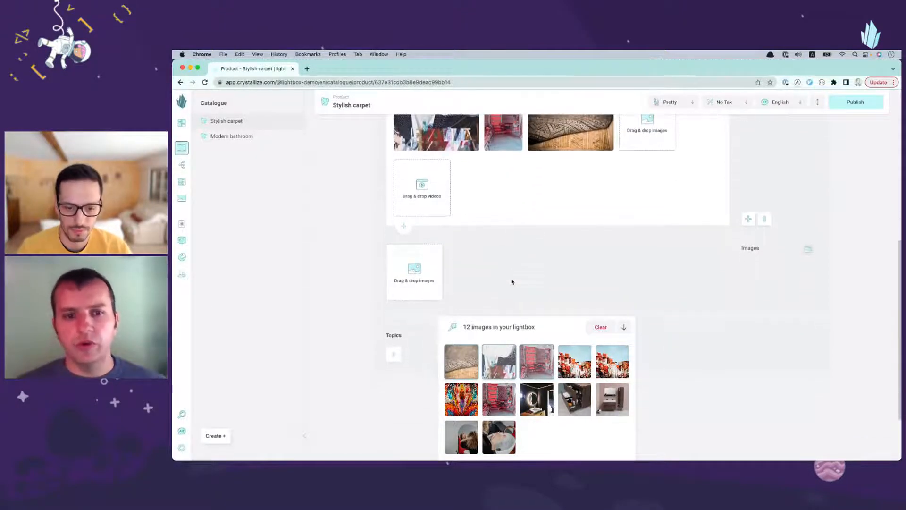
{"action": "scroll", "coordinate": [512, 282], "scroll_direction": "down", "scroll_amount": 1}
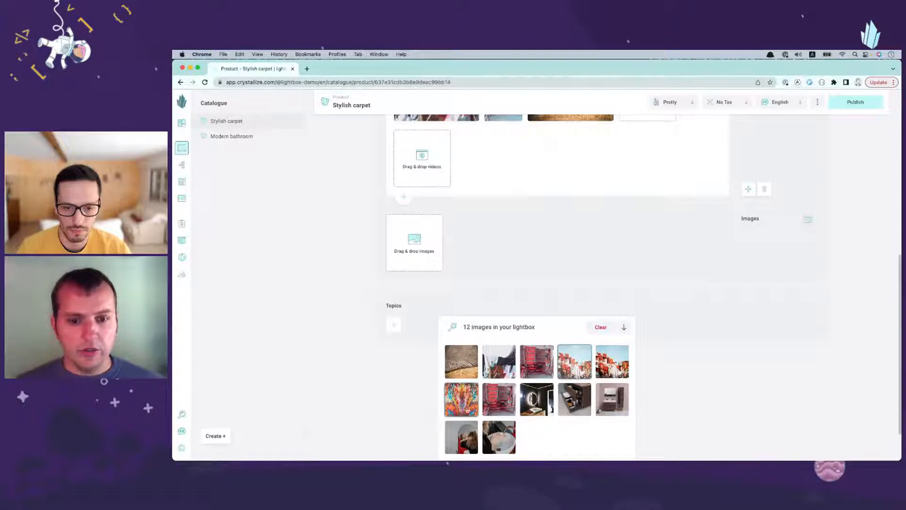
{"action": "left_click_drag", "start_coordinate": [455, 411], "coordinate": [427, 258]}
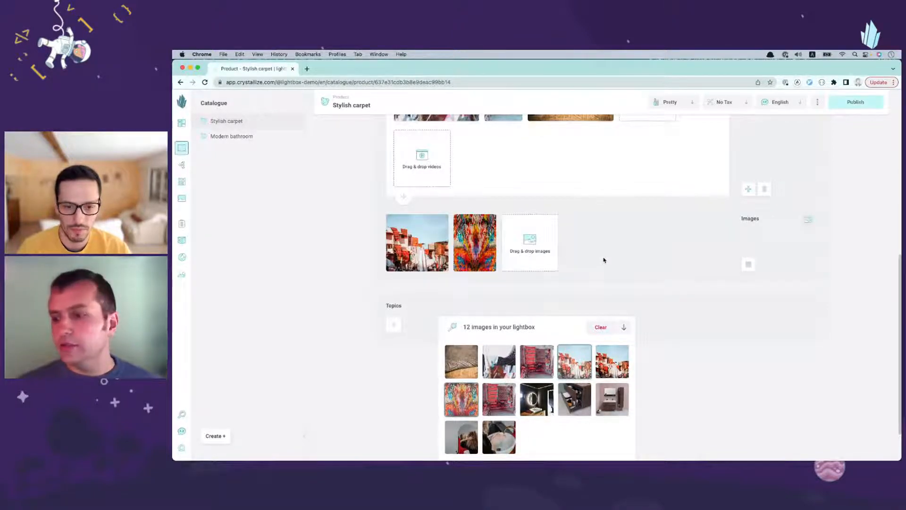
Step: Collapse the lightbox and review the images on the Stylish carpet's variants and in its product story
{"action": "scroll", "coordinate": [609, 268], "scroll_direction": "up", "scroll_amount": 5}
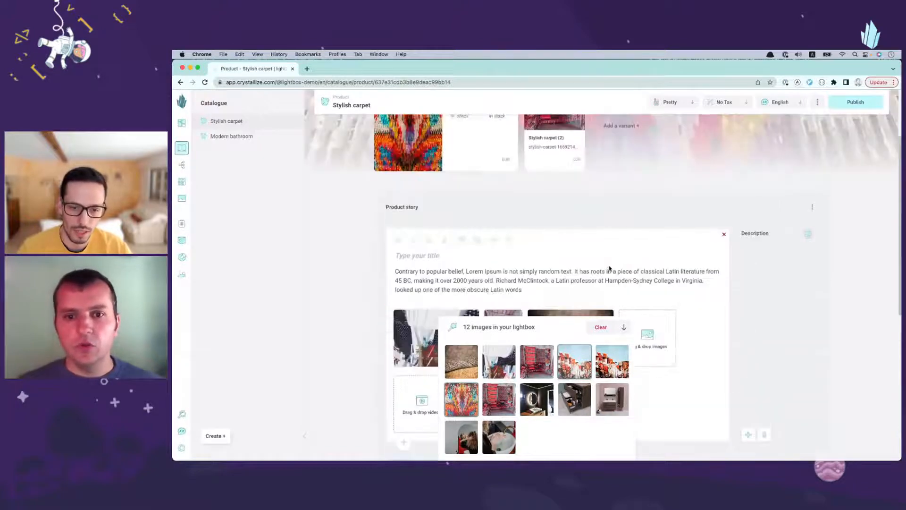
{"action": "left_click", "coordinate": [514, 334]}
{"action": "scroll", "coordinate": [534, 328], "scroll_direction": "down", "scroll_amount": 3}
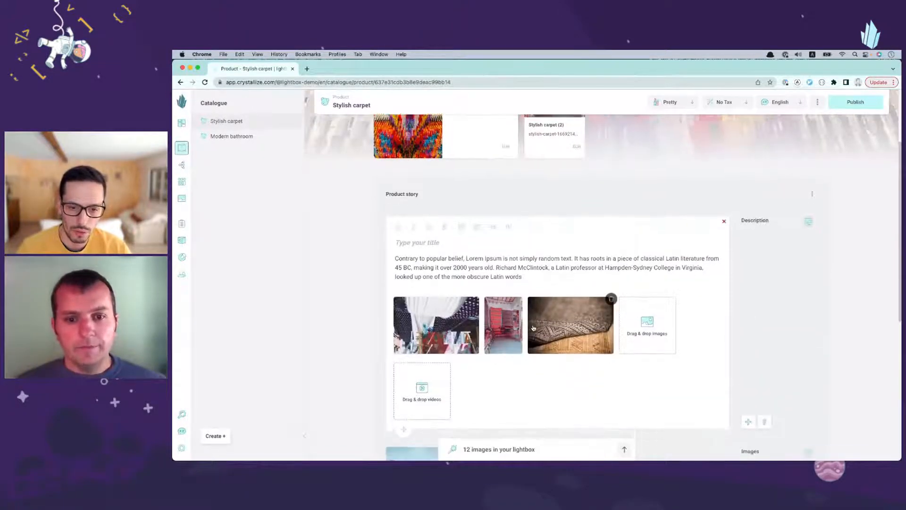
{"action": "scroll", "coordinate": [532, 311], "scroll_direction": "up", "scroll_amount": 3}
{"action": "scroll", "coordinate": [527, 229], "scroll_direction": "up", "scroll_amount": 2}
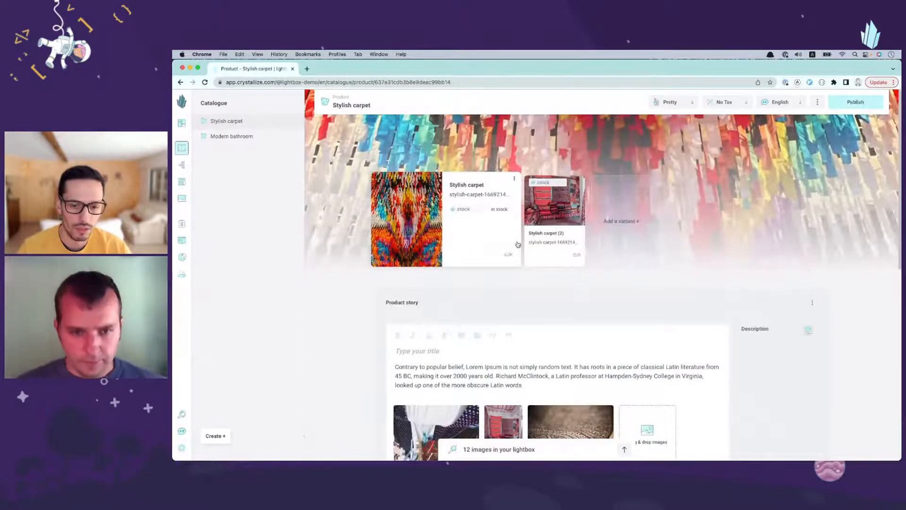
{"action": "scroll", "coordinate": [518, 244], "scroll_direction": "down", "scroll_amount": 4}
{"action": "scroll", "coordinate": [528, 324], "scroll_direction": "up", "scroll_amount": 3}
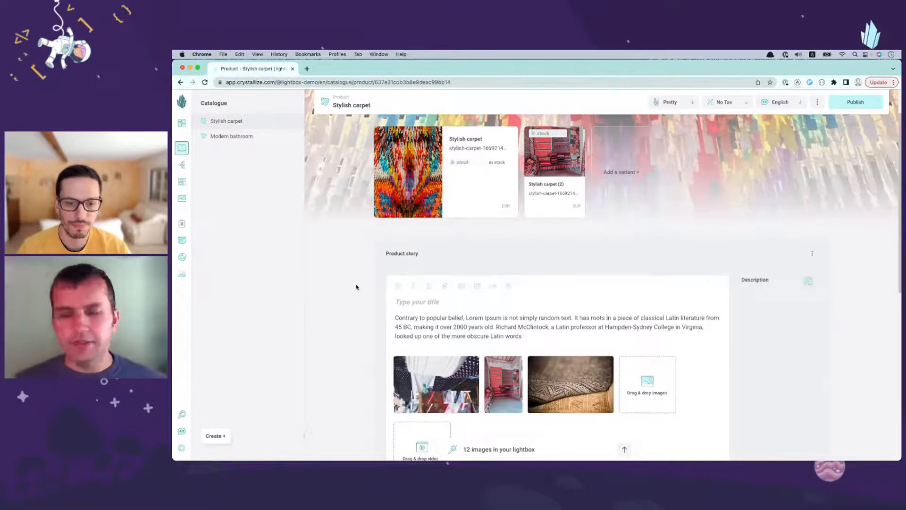
{"action": "scroll", "coordinate": [352, 293], "scroll_direction": "up", "scroll_amount": 1}
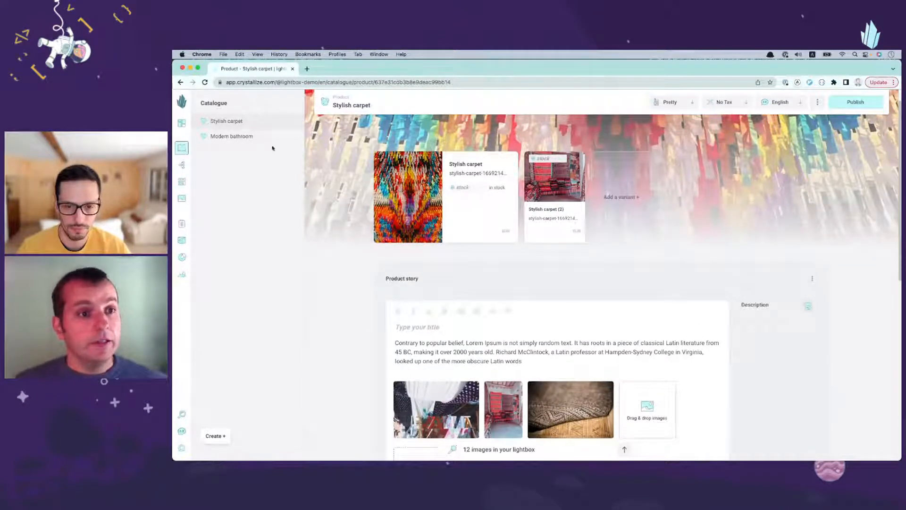
Step: Open Modern bathroom and add the last three second-row lightbox images to its first variant and both third-row images to Modern bathroom (2)
{"action": "left_click", "coordinate": [231, 137]}
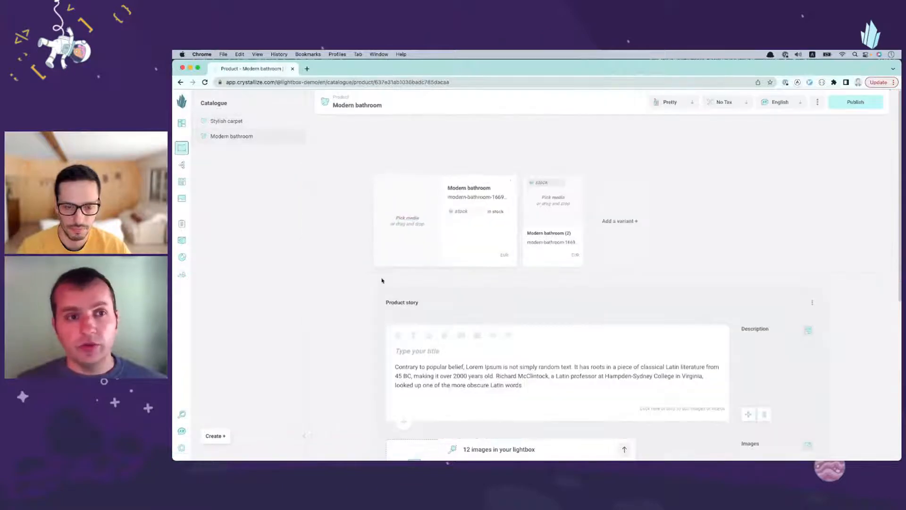
{"action": "left_click", "coordinate": [503, 451]}
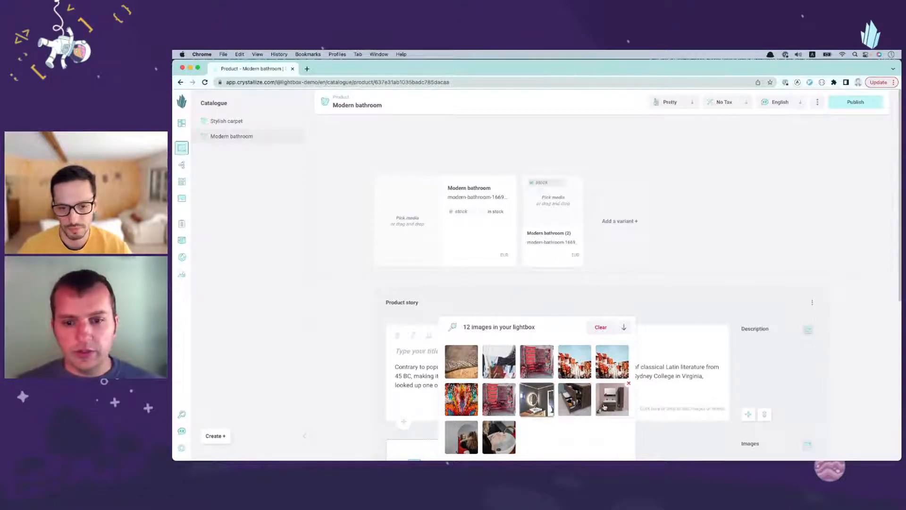
{"action": "left_click_drag", "start_coordinate": [575, 408], "coordinate": [409, 222]}
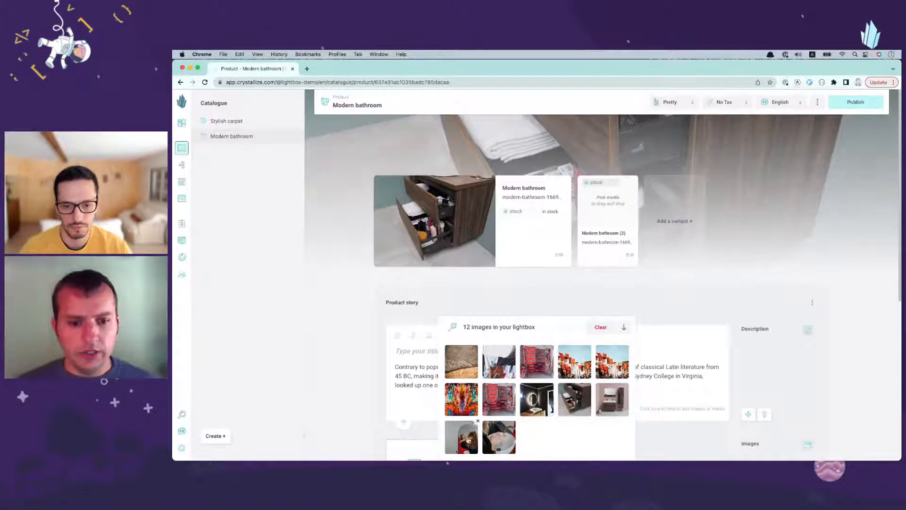
{"action": "left_click_drag", "start_coordinate": [499, 437], "coordinate": [602, 198]}
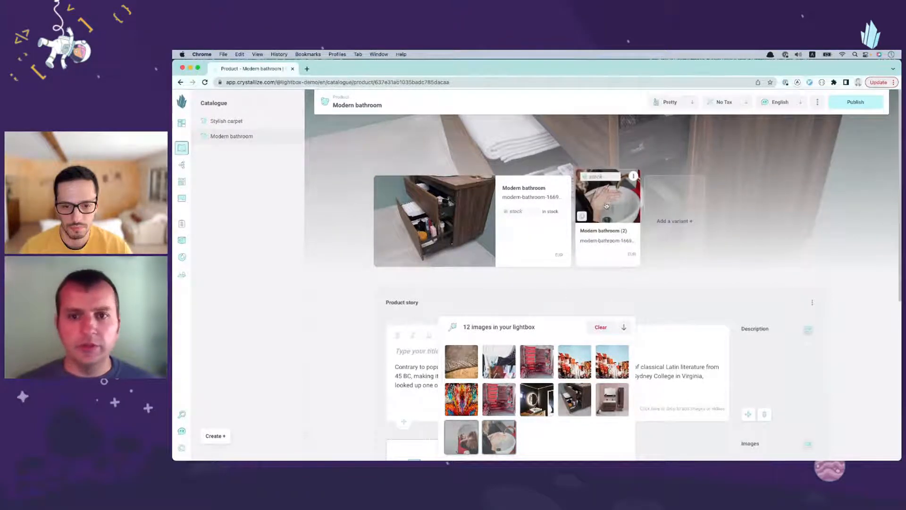
Step: Open the first Modern bathroom variant and move the Dark bathroom image to the first place in its media
{"action": "left_click", "coordinate": [536, 267]}
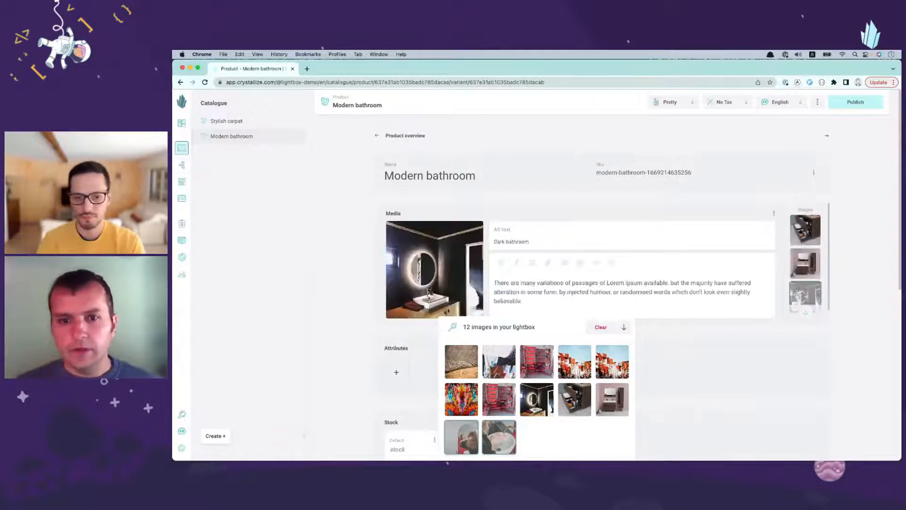
{"action": "scroll", "coordinate": [562, 263], "scroll_direction": "down", "scroll_amount": 2}
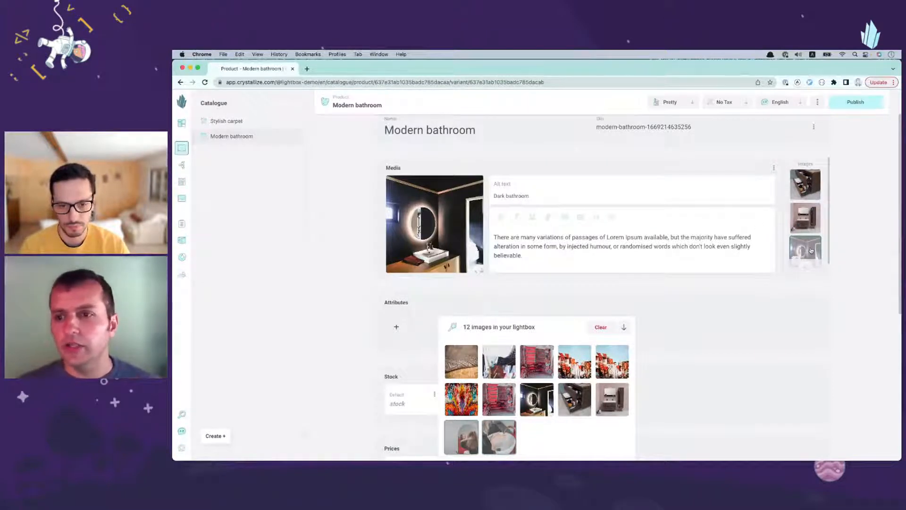
{"action": "left_click", "coordinate": [775, 169]}
{"action": "left_click", "coordinate": [797, 187]}
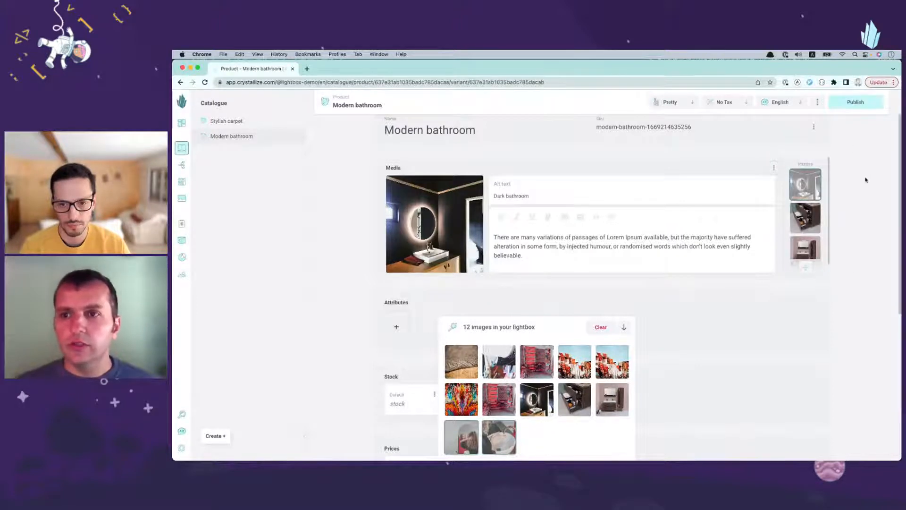
Step: Switch to the Modern bathroom (2) variant, view both of its media images and return to the product overview
{"action": "scroll", "coordinate": [866, 179], "scroll_direction": "up", "scroll_amount": 1}
{"action": "left_click", "coordinate": [825, 137]}
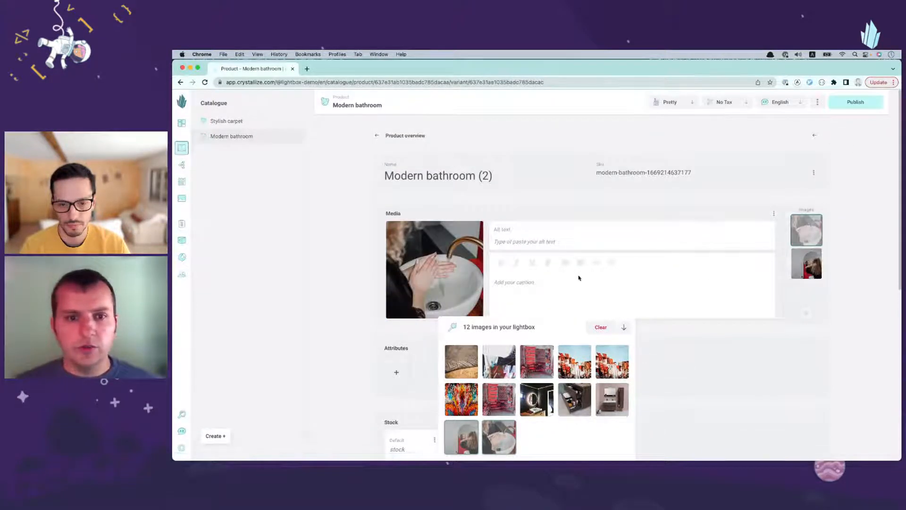
{"action": "scroll", "coordinate": [579, 278], "scroll_direction": "down", "scroll_amount": 1}
{"action": "left_click", "coordinate": [814, 222]}
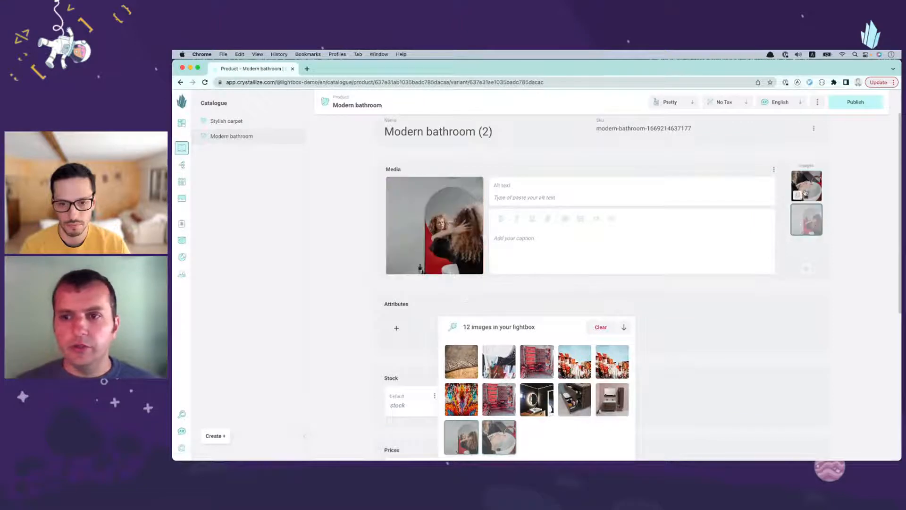
{"action": "left_click", "coordinate": [806, 193]}
{"action": "scroll", "coordinate": [572, 244], "scroll_direction": "up", "scroll_amount": 1}
{"action": "left_click", "coordinate": [410, 136]}
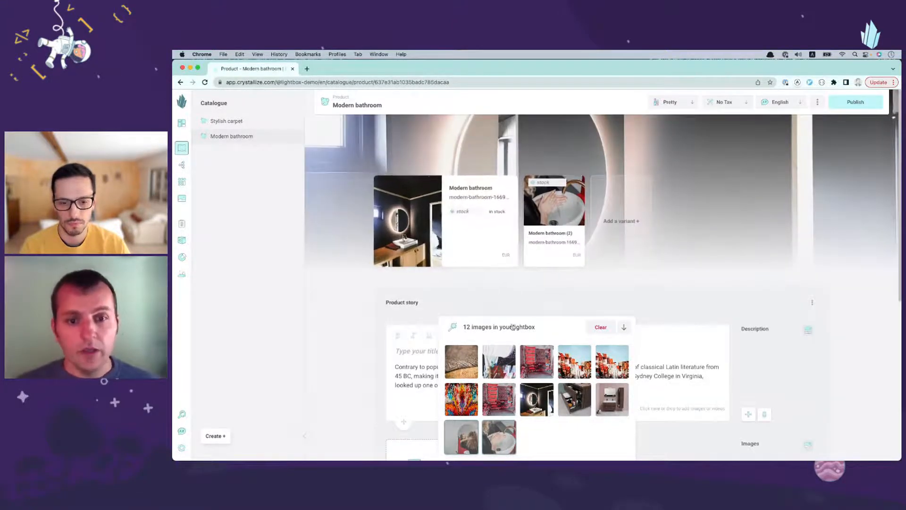
Step: Clear the lightbox and add the cover images of both Modern bathroom variants to it
{"action": "scroll", "coordinate": [496, 292], "scroll_direction": "down", "scroll_amount": 2}
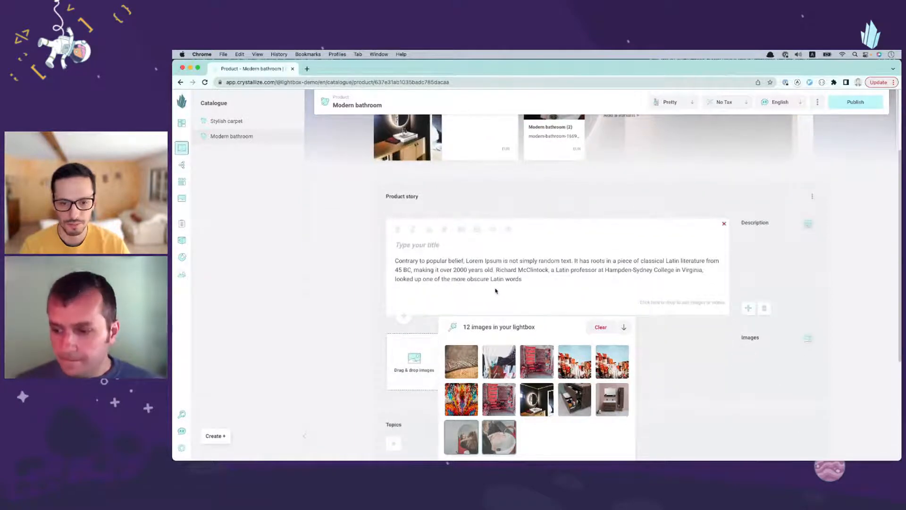
{"action": "scroll", "coordinate": [496, 291], "scroll_direction": "up", "scroll_amount": 2}
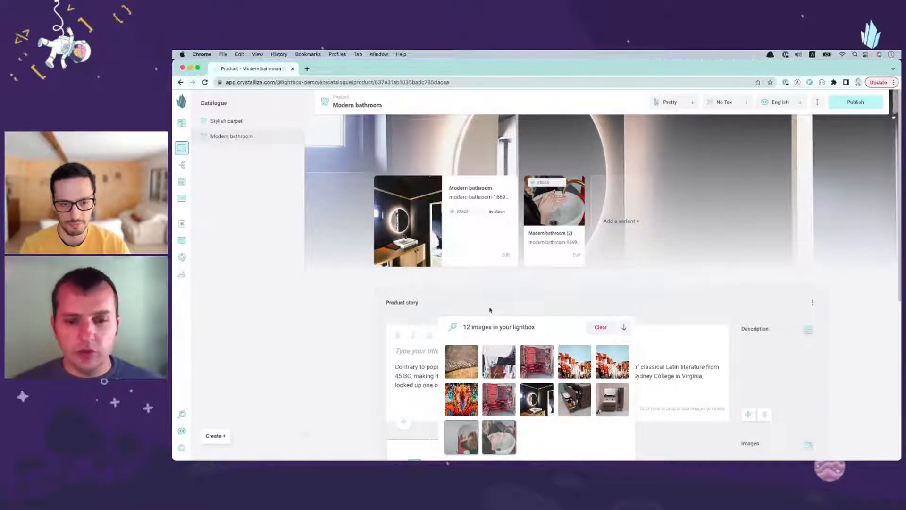
{"action": "left_click", "coordinate": [600, 327]}
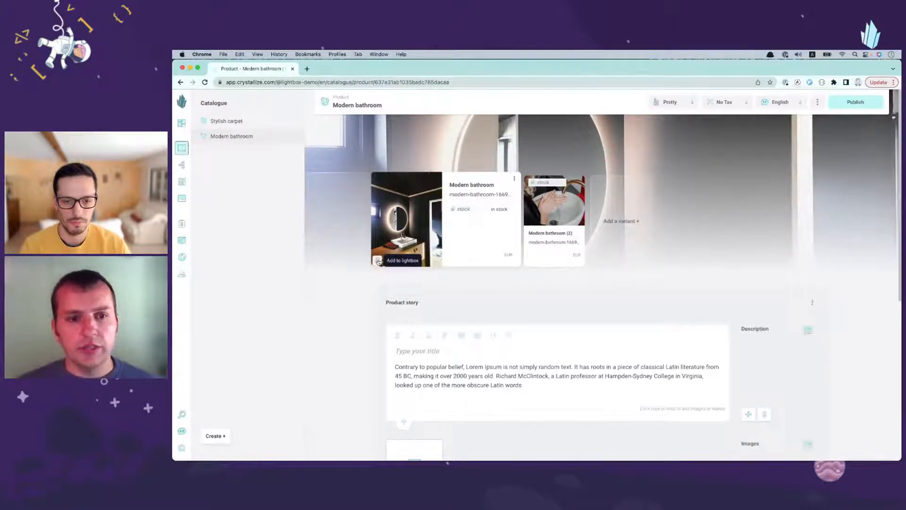
{"action": "left_click", "coordinate": [378, 261]}
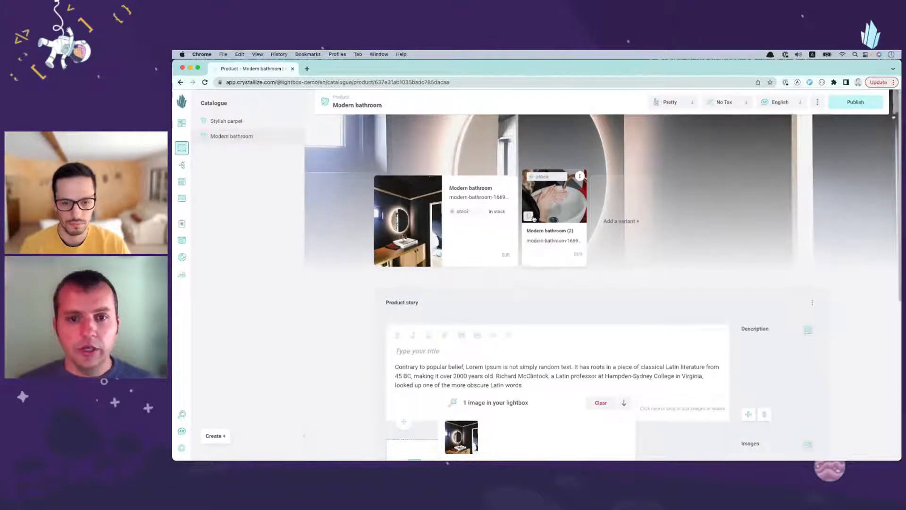
{"action": "left_click", "coordinate": [534, 218]}
{"action": "scroll", "coordinate": [485, 311], "scroll_direction": "down", "scroll_amount": 4}
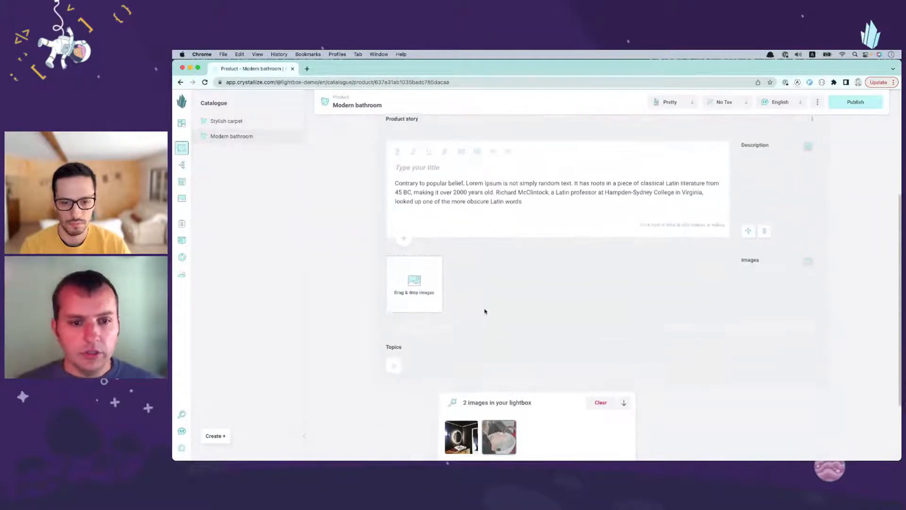
Step: Open Stylish carpet and add its first variant's cover image to the lightbox
{"action": "left_click", "coordinate": [227, 121]}
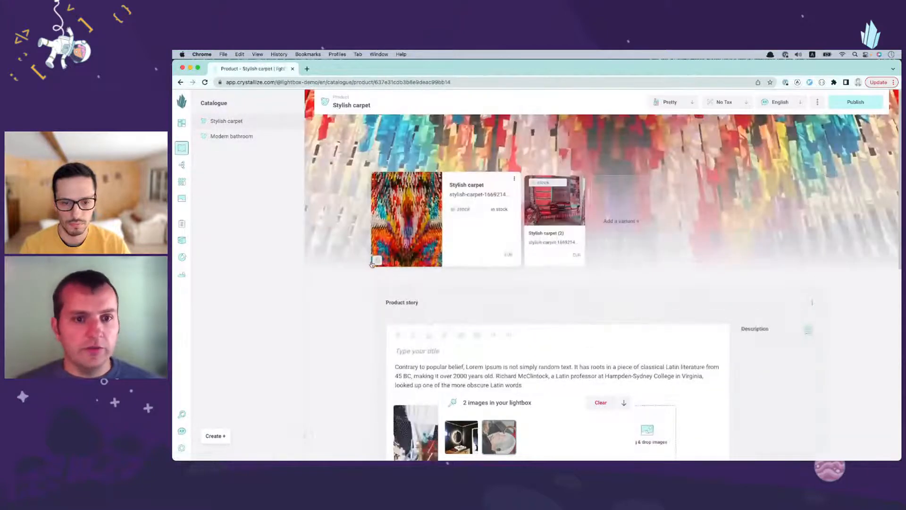
{"action": "scroll", "coordinate": [338, 370], "scroll_direction": "down", "scroll_amount": 3}
{"action": "scroll", "coordinate": [362, 309], "scroll_direction": "up", "scroll_amount": 3}
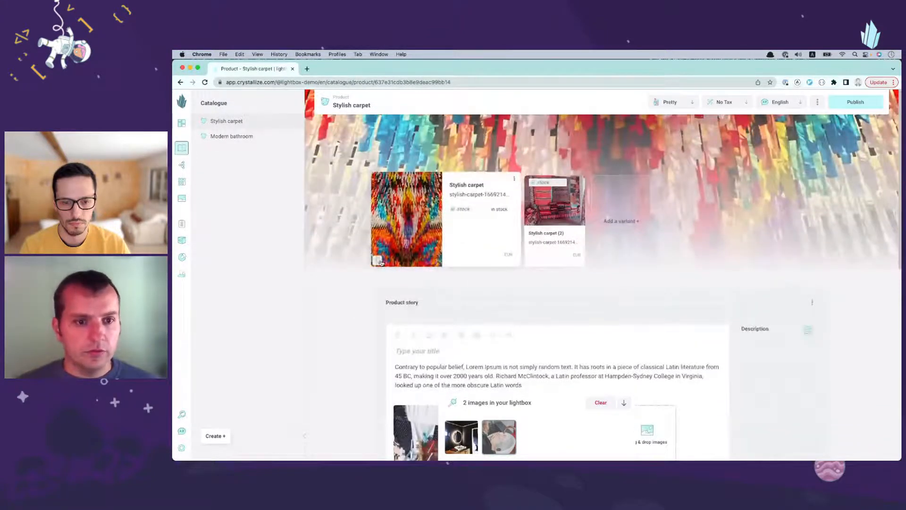
{"action": "left_click", "coordinate": [380, 261]}
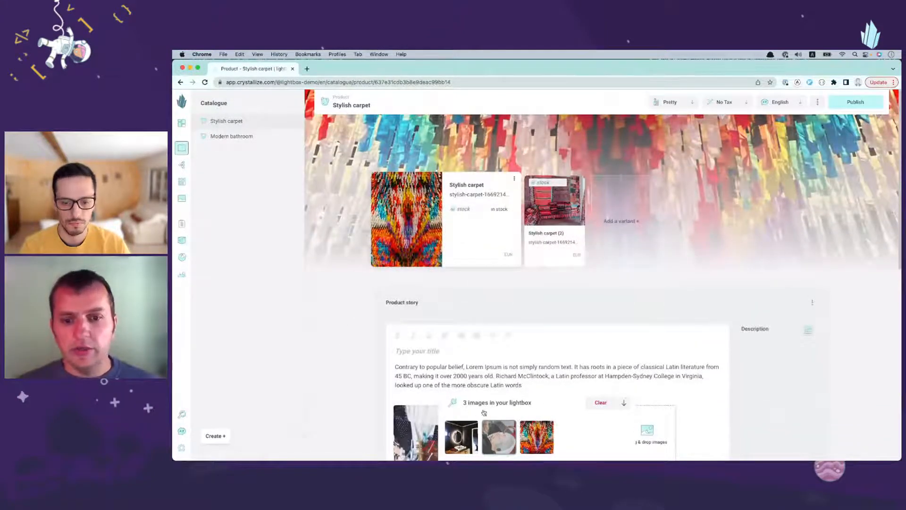
Step: Look over the images in the Stylish carpet's product story and clear all images from the lightbox
{"action": "scroll", "coordinate": [380, 306], "scroll_direction": "down", "scroll_amount": 2}
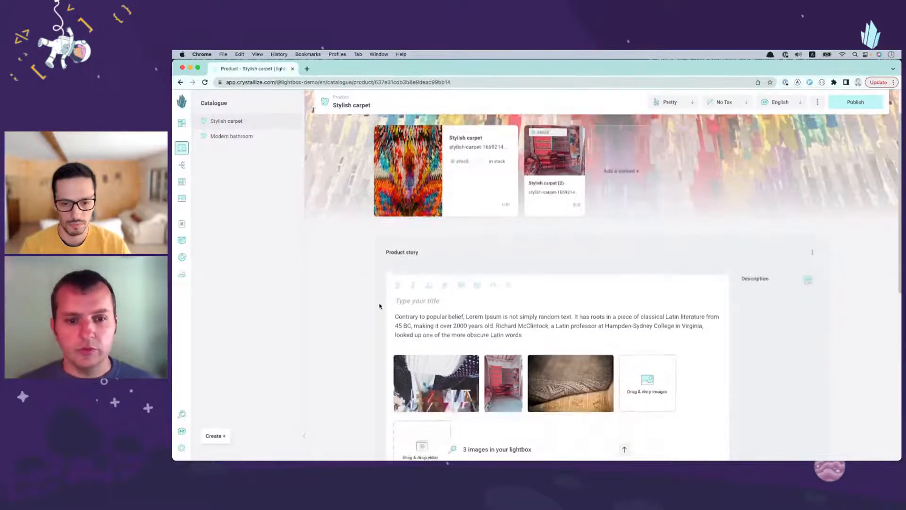
{"action": "scroll", "coordinate": [364, 316], "scroll_direction": "down", "scroll_amount": 5}
{"action": "scroll", "coordinate": [349, 324], "scroll_direction": "up", "scroll_amount": 6}
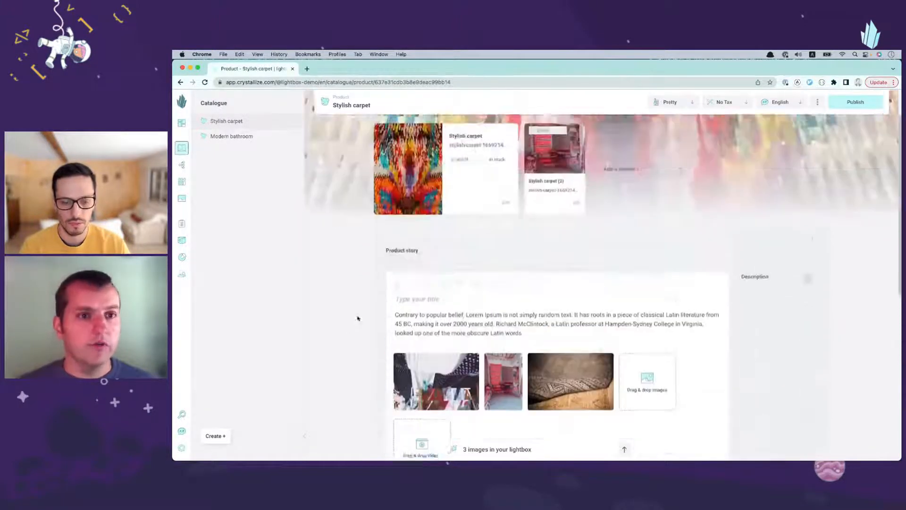
{"action": "scroll", "coordinate": [354, 329], "scroll_direction": "down", "scroll_amount": 2}
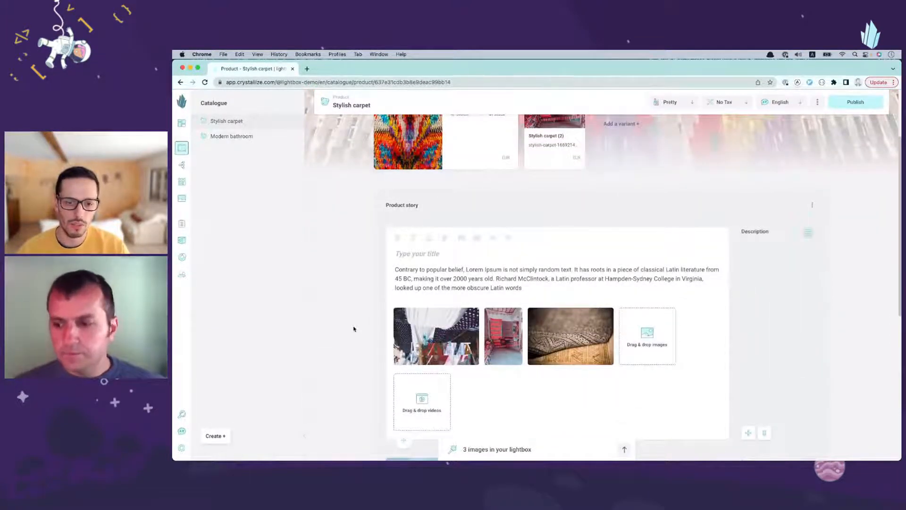
{"action": "scroll", "coordinate": [354, 329], "scroll_direction": "down", "scroll_amount": 3}
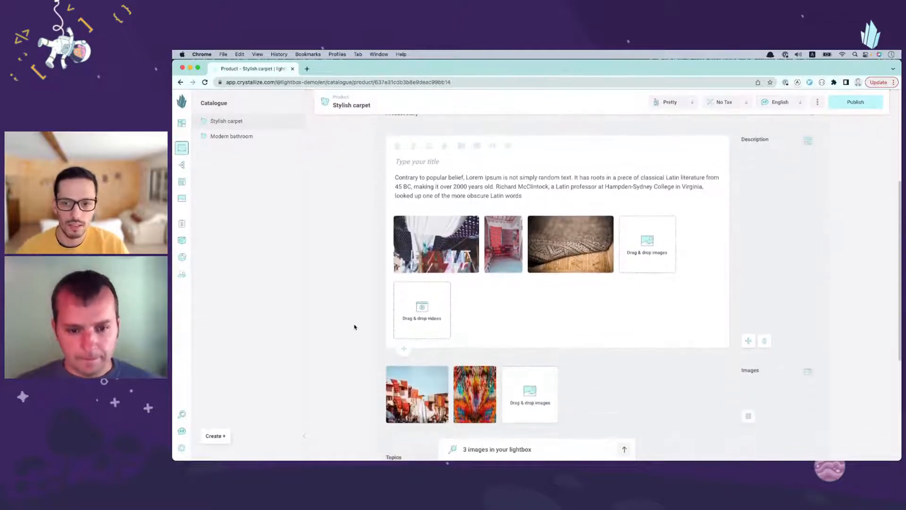
{"action": "scroll", "coordinate": [354, 326], "scroll_direction": "down", "scroll_amount": 2}
{"action": "scroll", "coordinate": [354, 327], "scroll_direction": "up", "scroll_amount": 1}
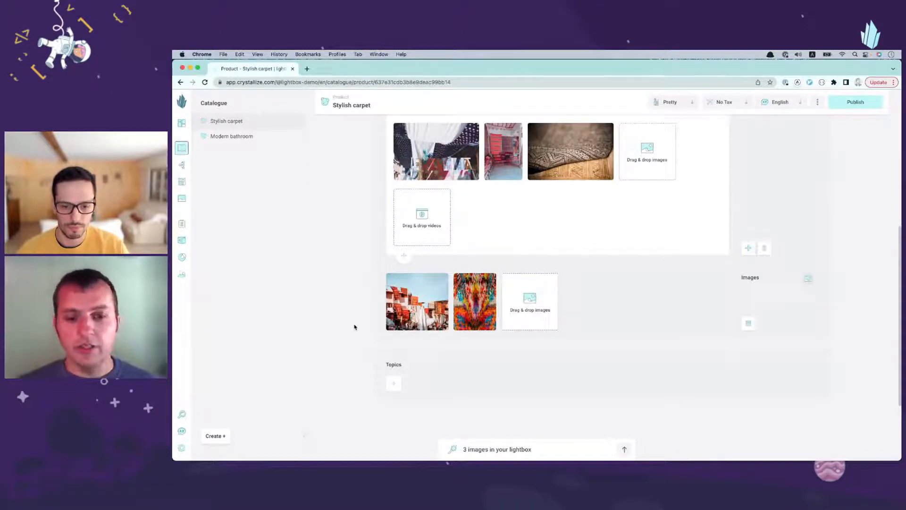
{"action": "left_click", "coordinate": [520, 454]}
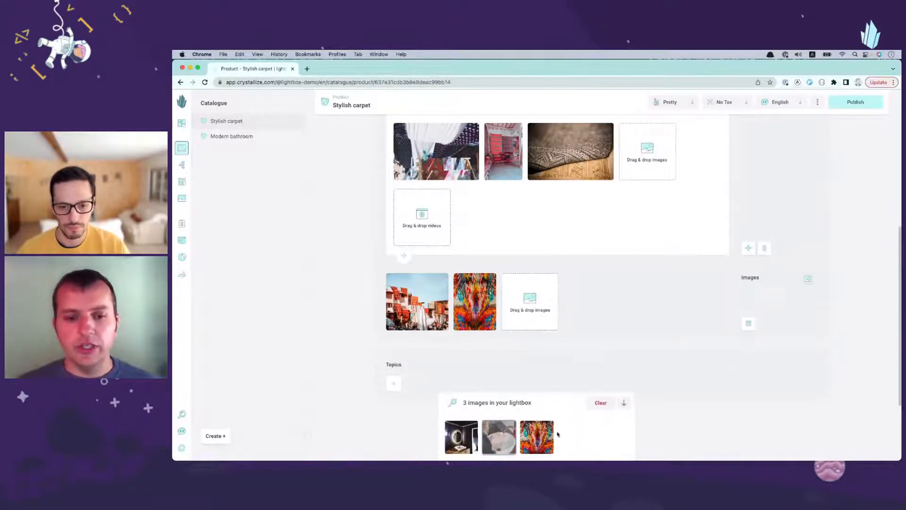
{"action": "left_click", "coordinate": [600, 403]}
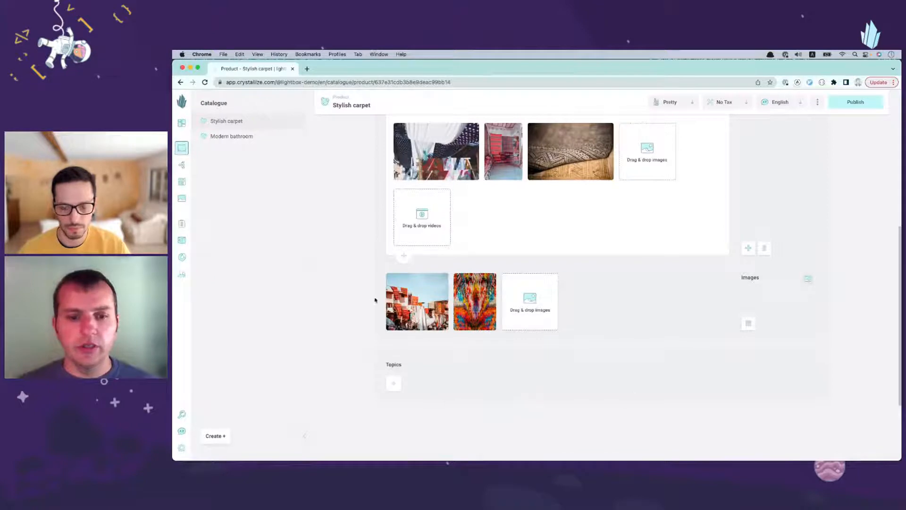
{"action": "scroll", "coordinate": [339, 282], "scroll_direction": "up", "scroll_amount": 5}
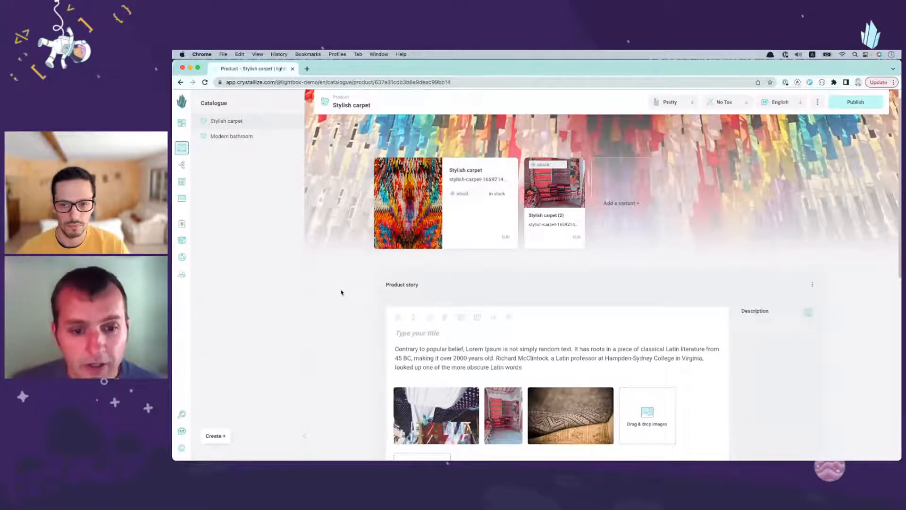
{"action": "scroll", "coordinate": [342, 294], "scroll_direction": "down", "scroll_amount": 2}
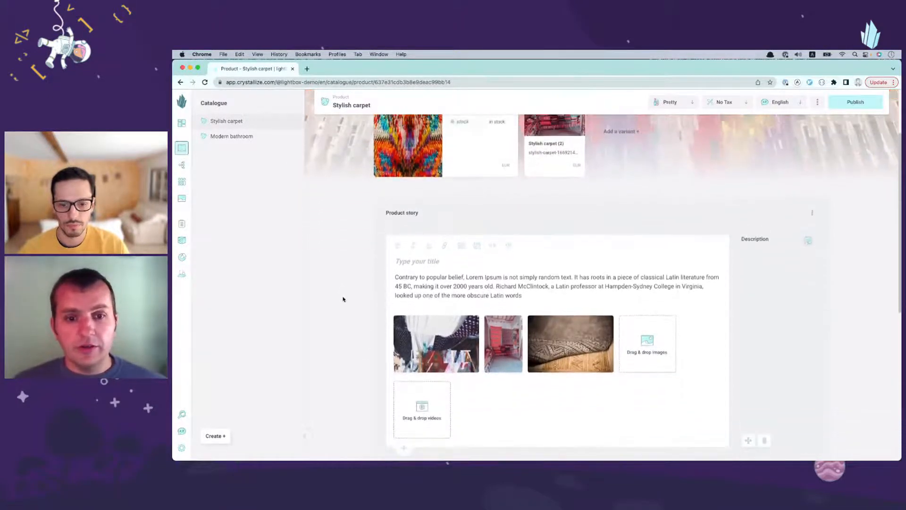
{"action": "scroll", "coordinate": [343, 299], "scroll_direction": "up", "scroll_amount": 2}
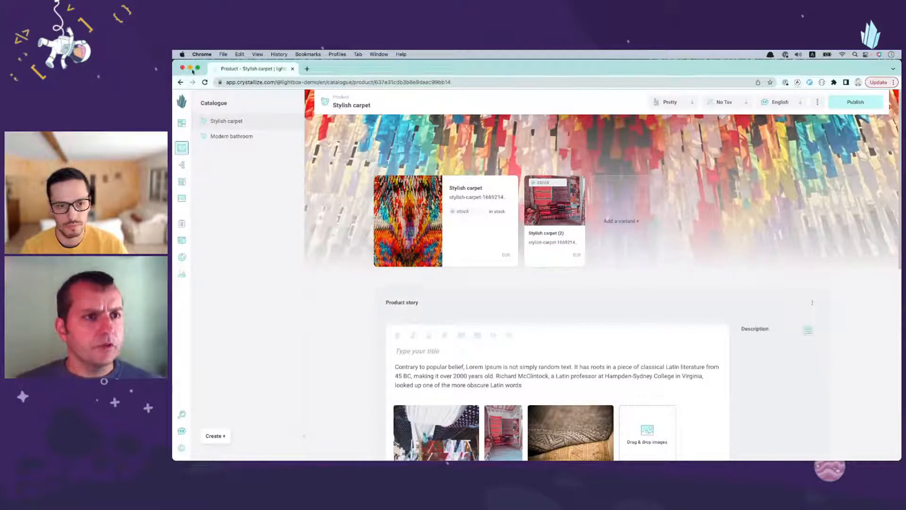
Step: Tile the Stylish carpet window beside the second Catalogue window in split screen and open Assets in the Stylish carpet window
{"action": "mouse_move", "coordinate": [198, 69]}
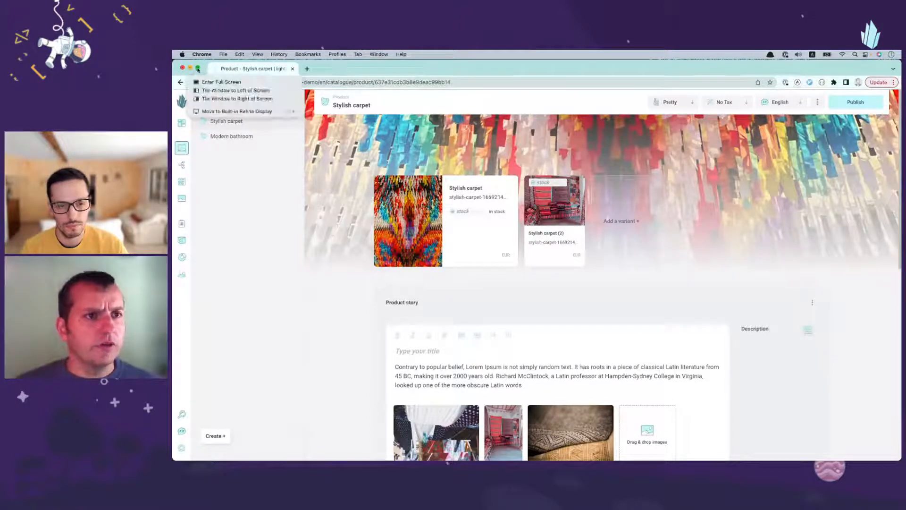
{"action": "left_click", "coordinate": [225, 93]}
{"action": "left_click", "coordinate": [639, 218]}
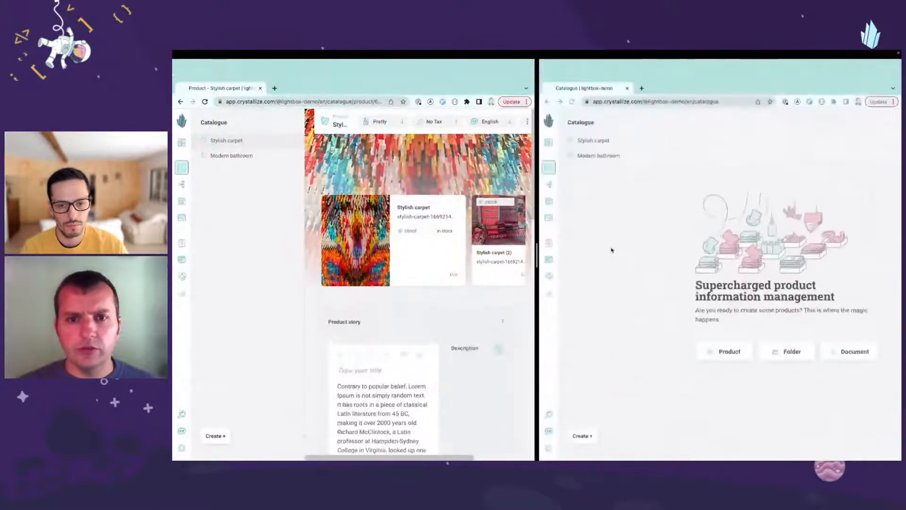
{"action": "left_click", "coordinate": [182, 218]}
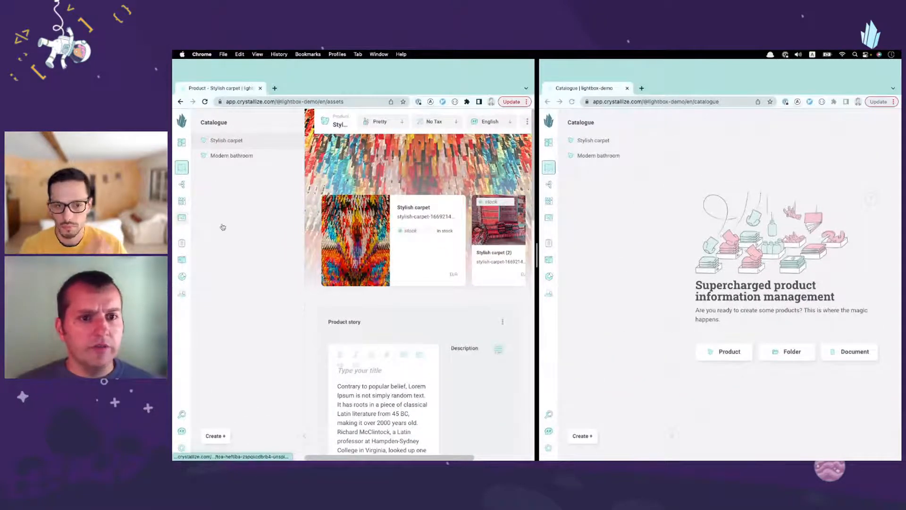
{"action": "left_click", "coordinate": [669, 242]}
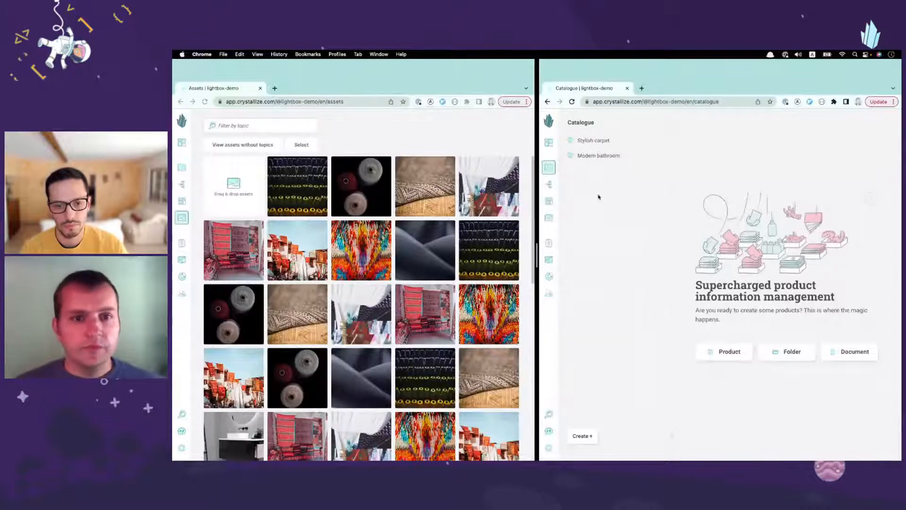
Step: Select the row of five living room and bedroom images in Assets and add them all to the lightbox
{"action": "left_click", "coordinate": [398, 125]}
{"action": "scroll", "coordinate": [340, 312], "scroll_direction": "down", "scroll_amount": 3}
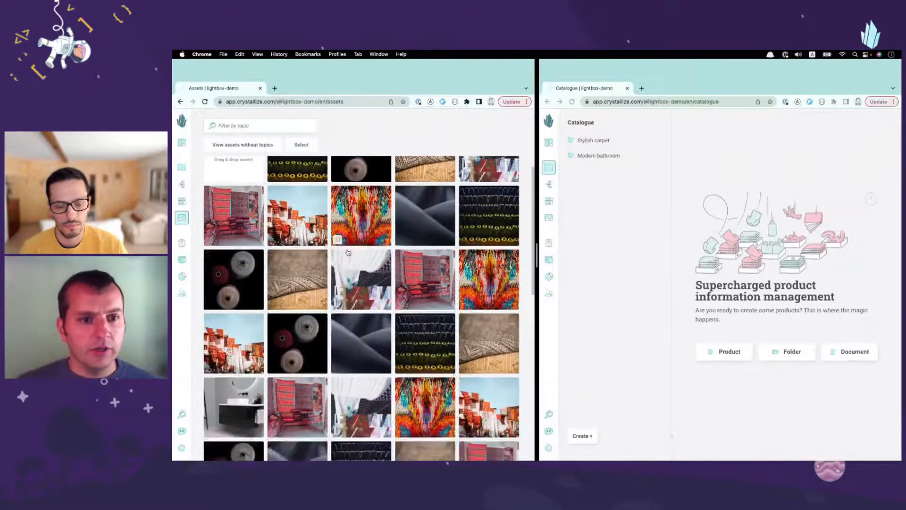
{"action": "scroll", "coordinate": [340, 312], "scroll_direction": "down", "scroll_amount": 10}
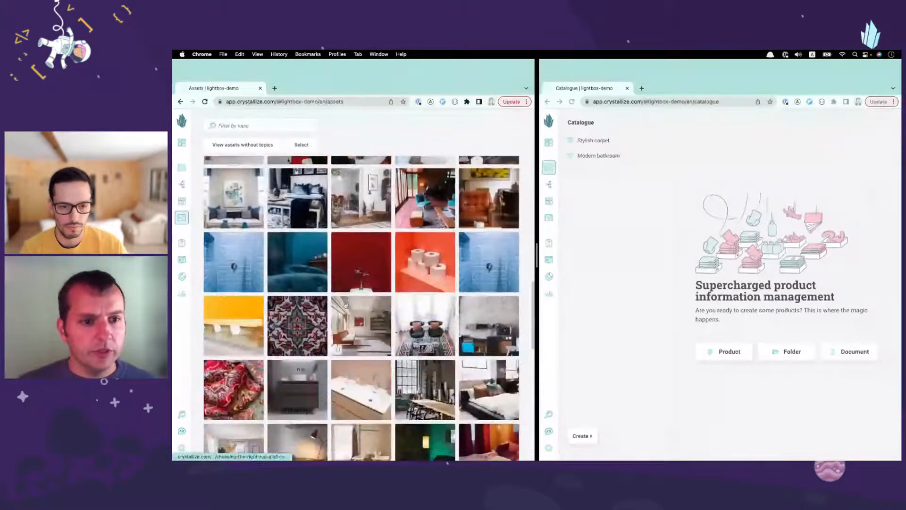
{"action": "left_click", "coordinate": [301, 145]}
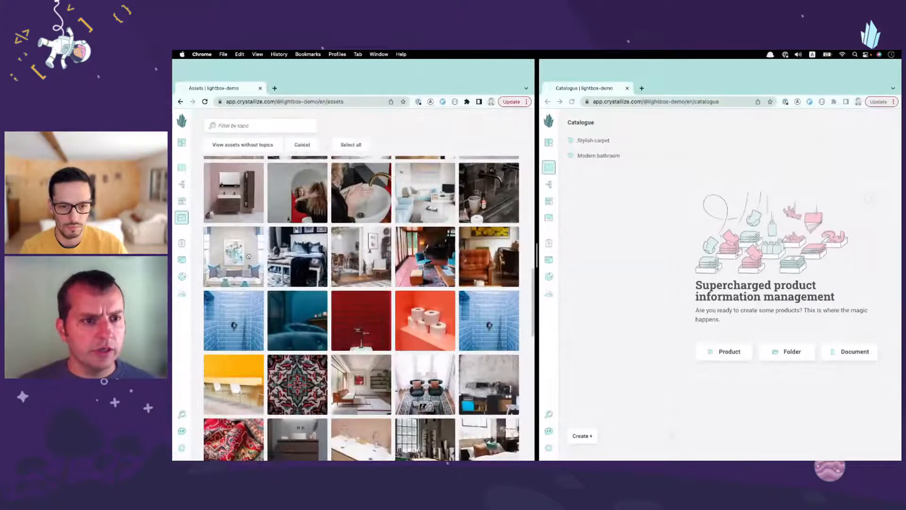
{"action": "left_click", "coordinate": [306, 257]}
{"action": "left_click", "coordinate": [373, 253]}
{"action": "left_click", "coordinate": [415, 255]}
{"action": "left_click", "coordinate": [481, 256]}
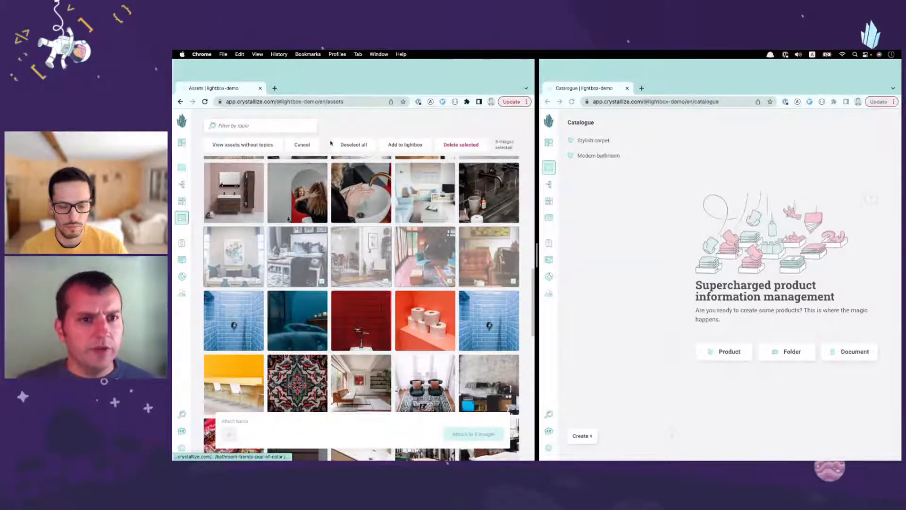
{"action": "left_click", "coordinate": [405, 145]}
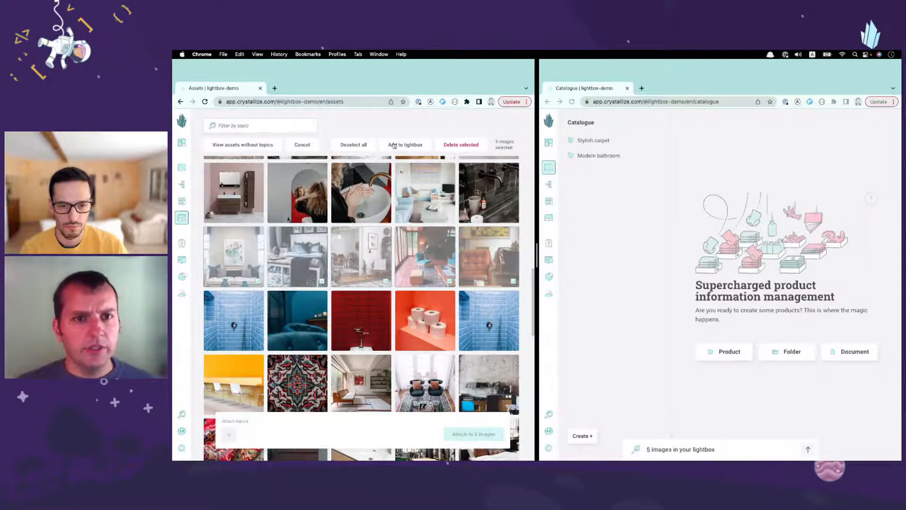
Step: Expand the lightbox in both windows to compare the collected images, and collapse it again in the Catalogue window
{"action": "left_click", "coordinate": [370, 432]}
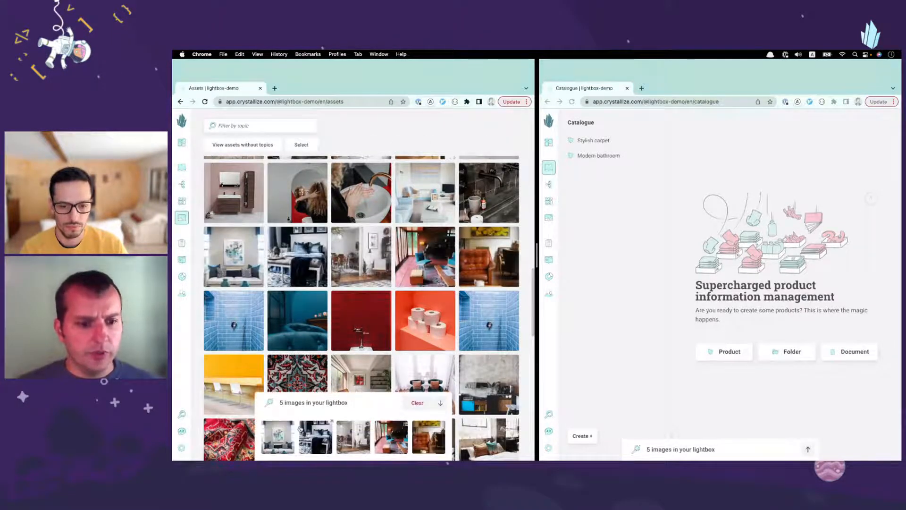
{"action": "left_click", "coordinate": [728, 451]}
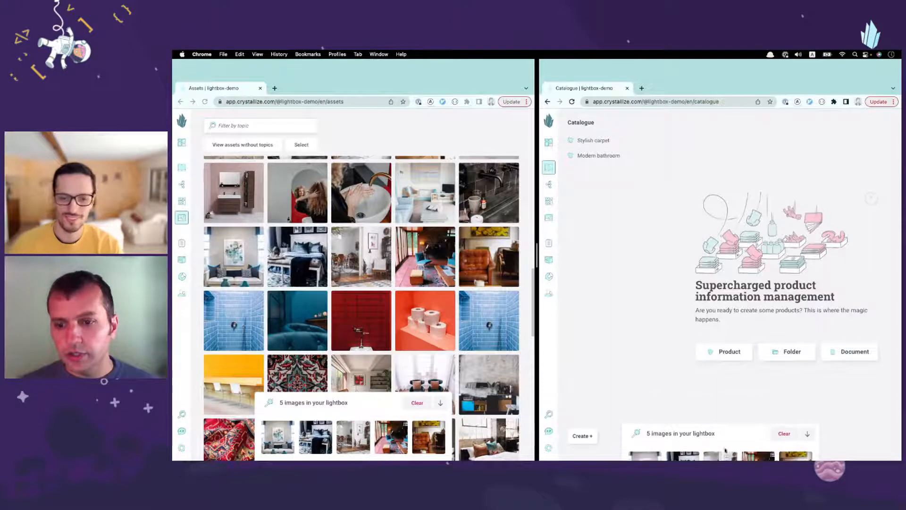
{"action": "left_click", "coordinate": [721, 405]}
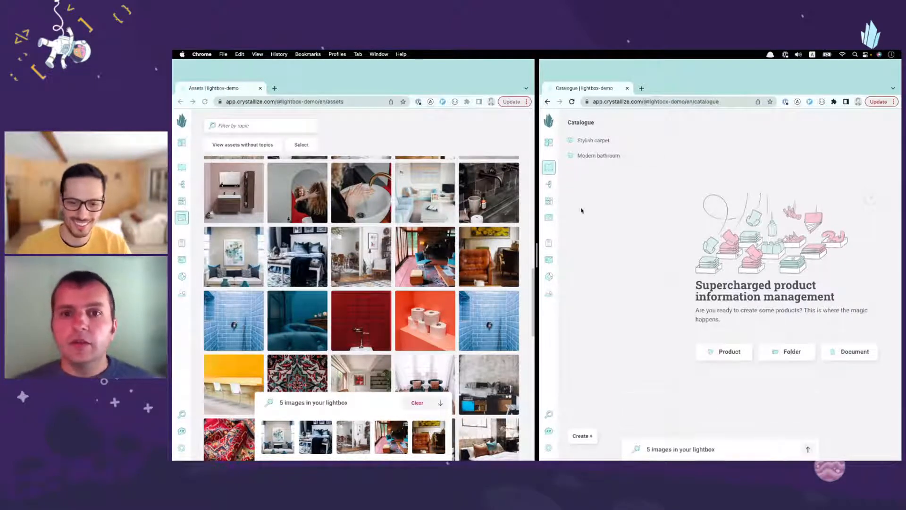
Step: Open Stylish carpet in the Catalogue window and add a third variant to it
{"action": "left_click", "coordinate": [603, 146]}
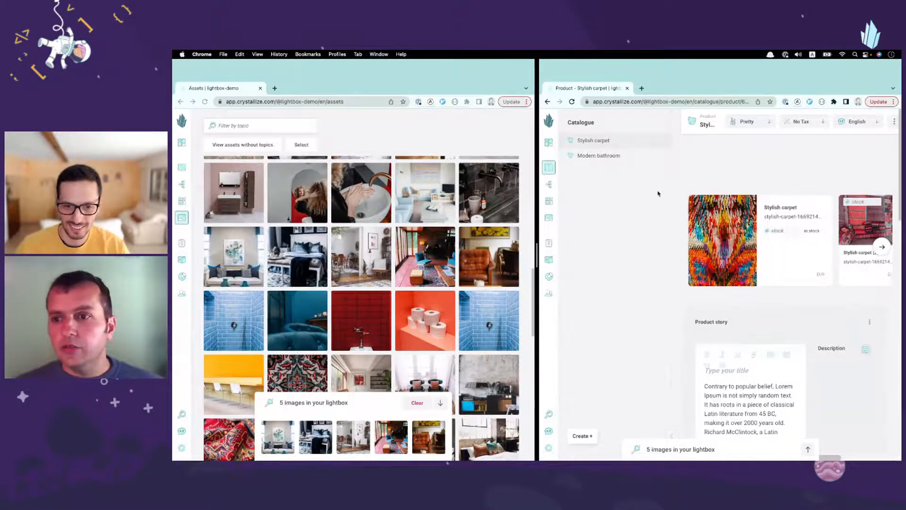
{"action": "left_click", "coordinate": [883, 247]}
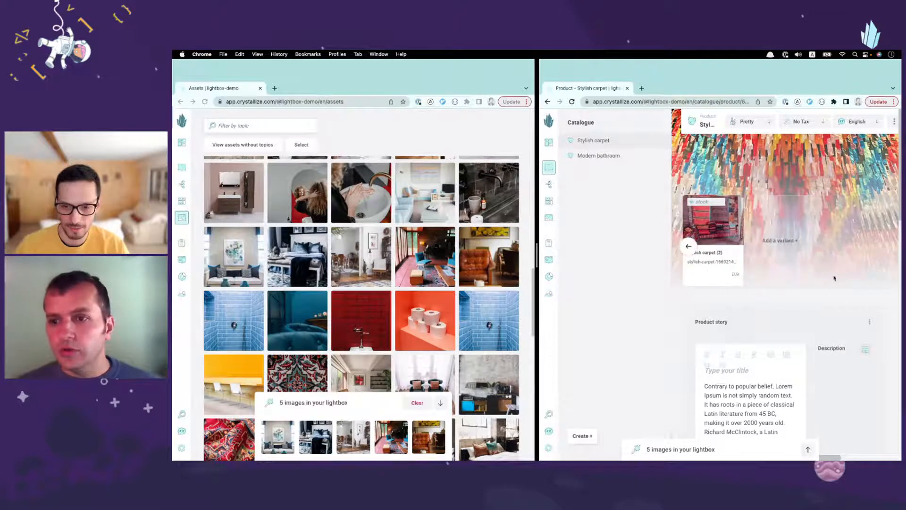
{"action": "left_click", "coordinate": [791, 285]}
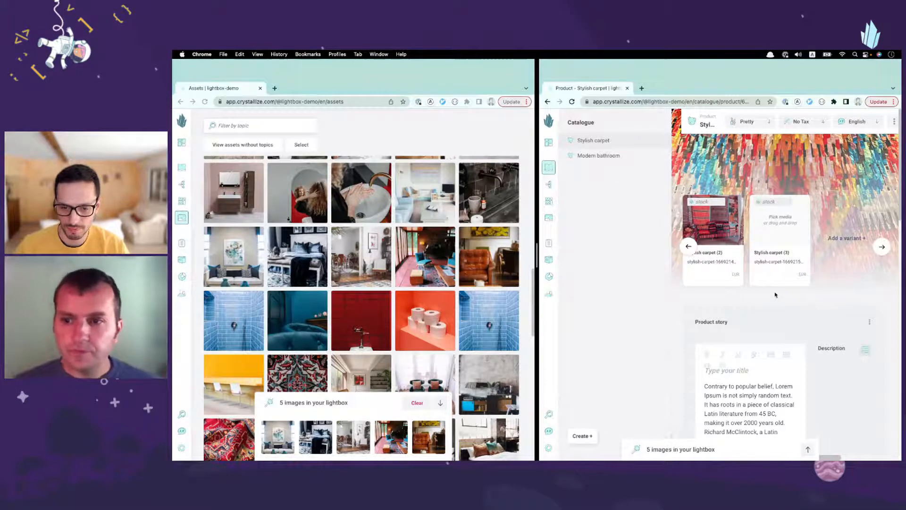
Step: Place the bedroom image from the lightbox on the Stylish carpet (3) variant and clear the lightbox
{"action": "left_click", "coordinate": [750, 449]}
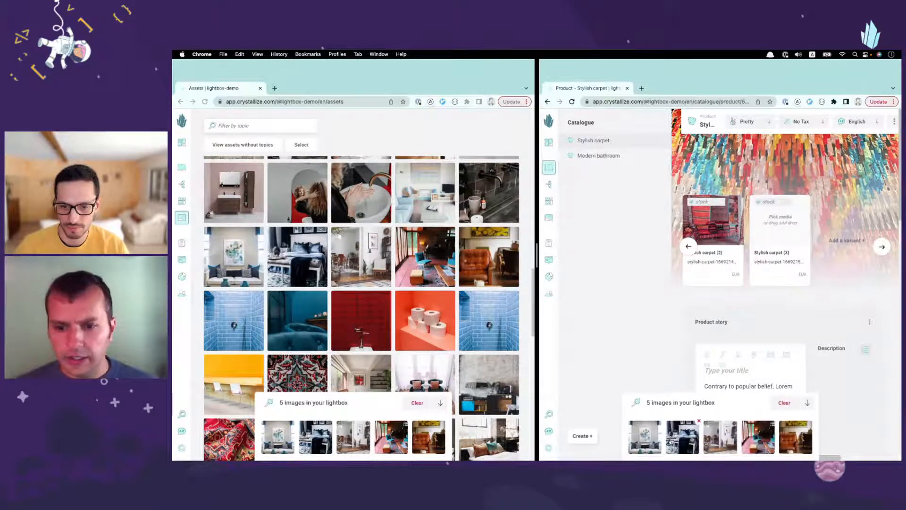
{"action": "left_click_drag", "start_coordinate": [671, 441], "coordinate": [779, 219]}
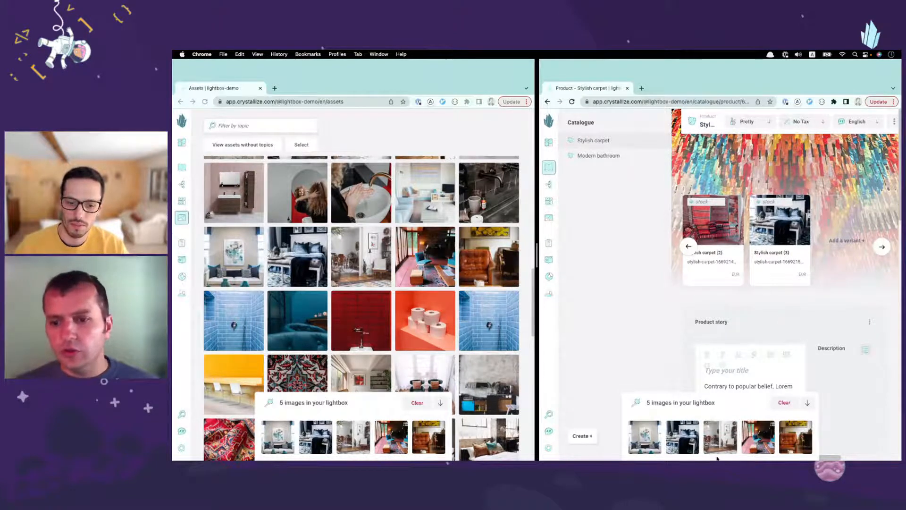
{"action": "left_click", "coordinate": [784, 403]}
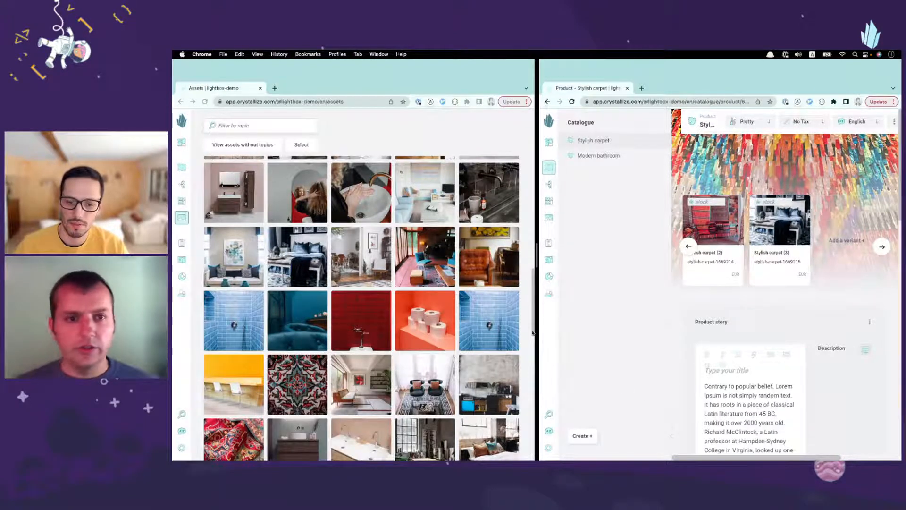
Step: Add the yellow counter, dark vanity, double-sink vanity, white living room and industrial dining room assets to the lightbox together and collapse it
{"action": "scroll", "coordinate": [359, 266], "scroll_direction": "down", "scroll_amount": 2}
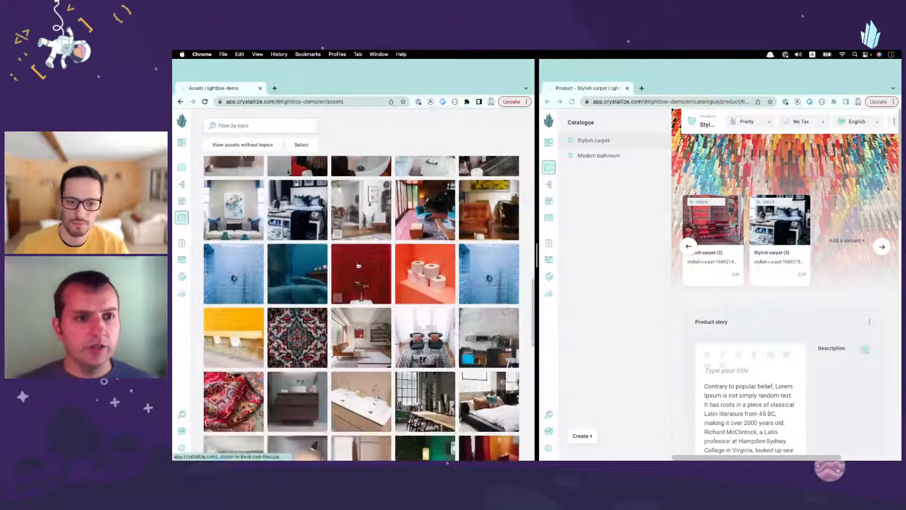
{"action": "scroll", "coordinate": [358, 265], "scroll_direction": "down", "scroll_amount": 4}
{"action": "left_click", "coordinate": [301, 145]}
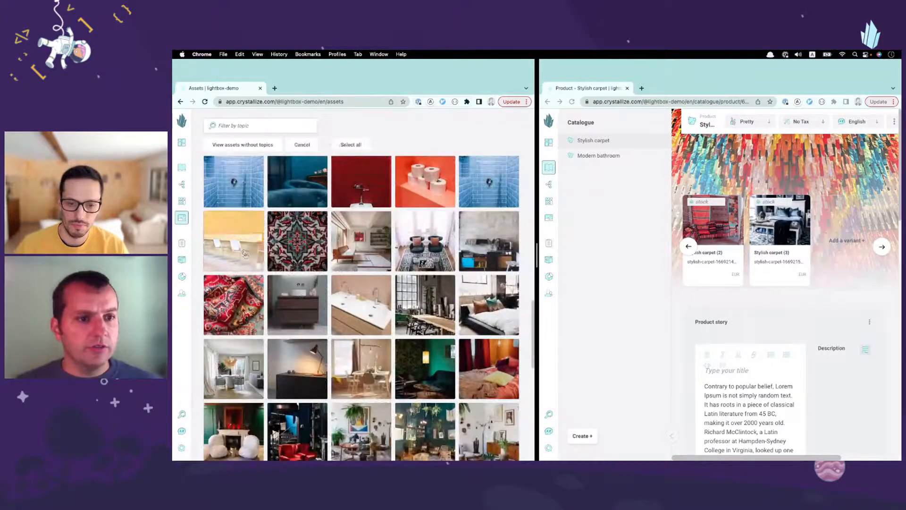
{"action": "left_click", "coordinate": [244, 252]}
{"action": "left_click", "coordinate": [297, 303]}
{"action": "left_click", "coordinate": [359, 295]}
{"action": "left_click", "coordinate": [365, 233]}
{"action": "left_click", "coordinate": [426, 310]}
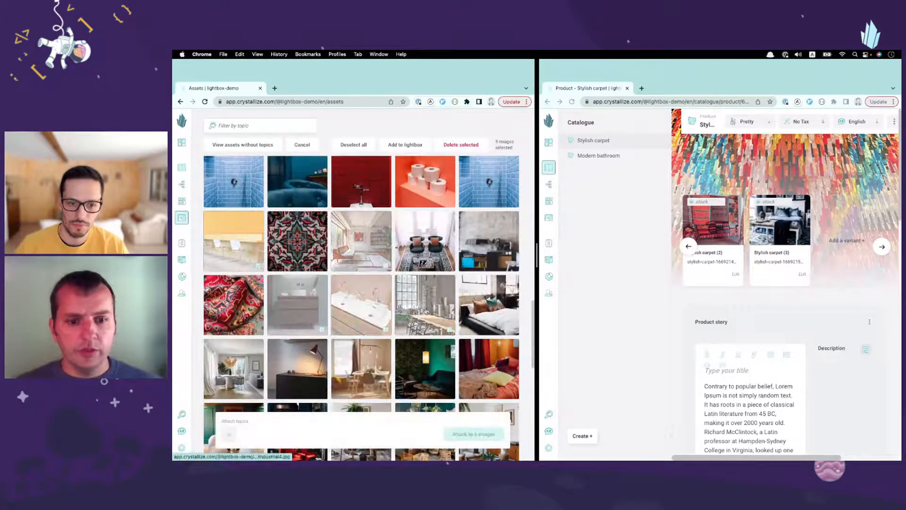
{"action": "left_click", "coordinate": [409, 145]}
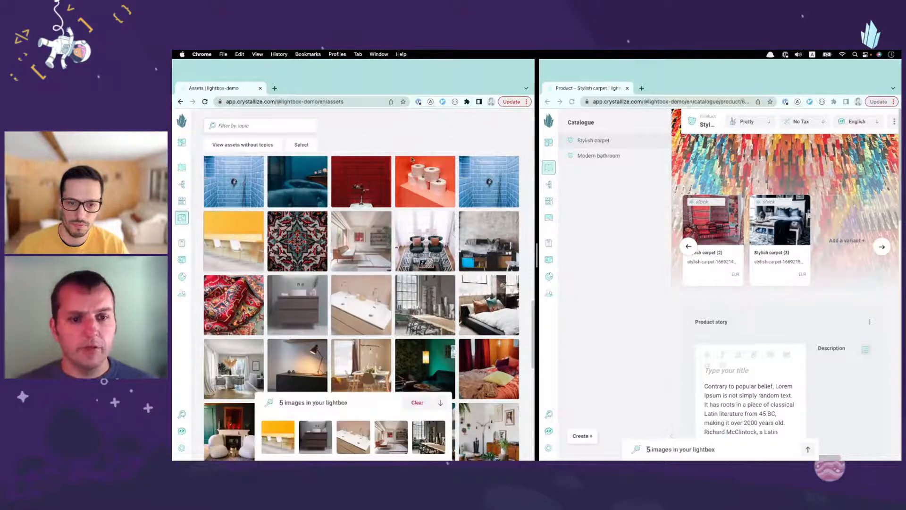
{"action": "left_click", "coordinate": [345, 404]}
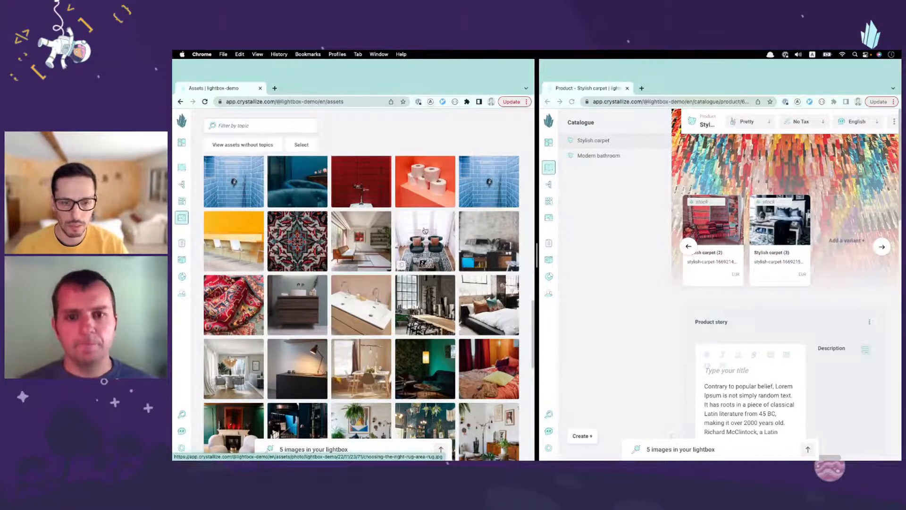
Step: Add the plant-filled living room, green sofa and grey sofa images individually to the lightbox, with the lightbox expanded in both windows
{"action": "scroll", "coordinate": [366, 239], "scroll_direction": "down", "scroll_amount": 5}
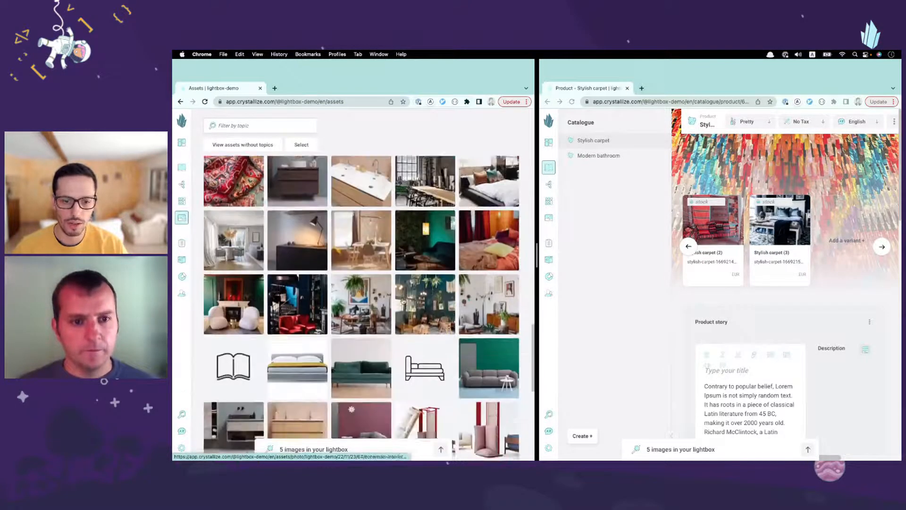
{"action": "left_click_drag", "start_coordinate": [366, 238], "coordinate": [338, 436]}
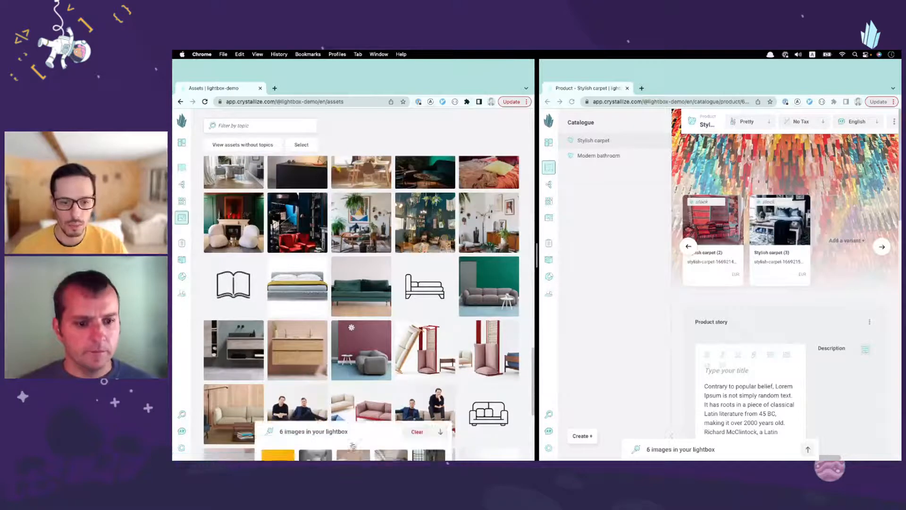
{"action": "left_click_drag", "start_coordinate": [340, 311], "coordinate": [316, 437]}
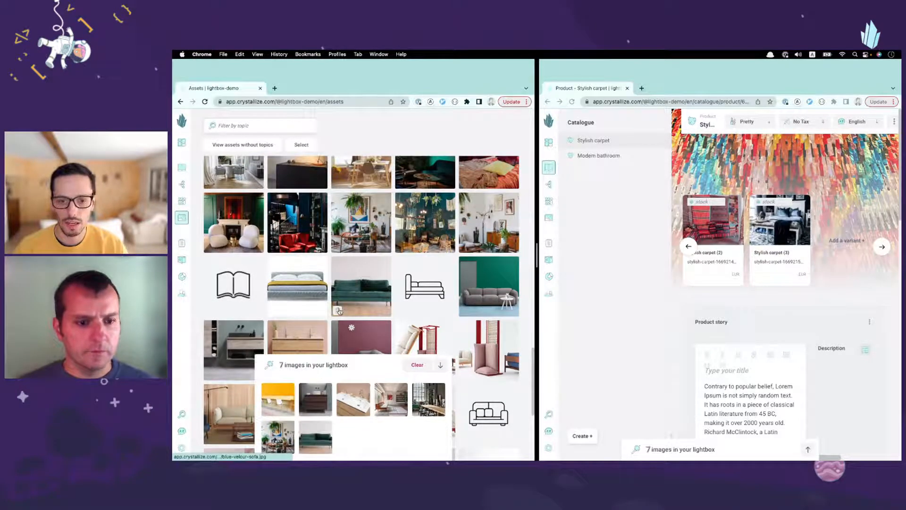
{"action": "left_click", "coordinate": [687, 451]}
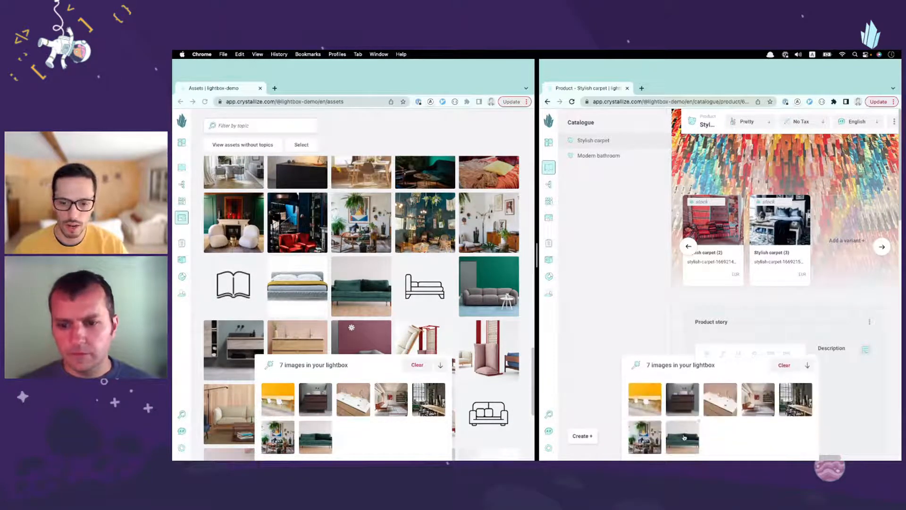
{"action": "left_click", "coordinate": [466, 311]}
{"action": "scroll", "coordinate": [386, 240], "scroll_direction": "down", "scroll_amount": 10}
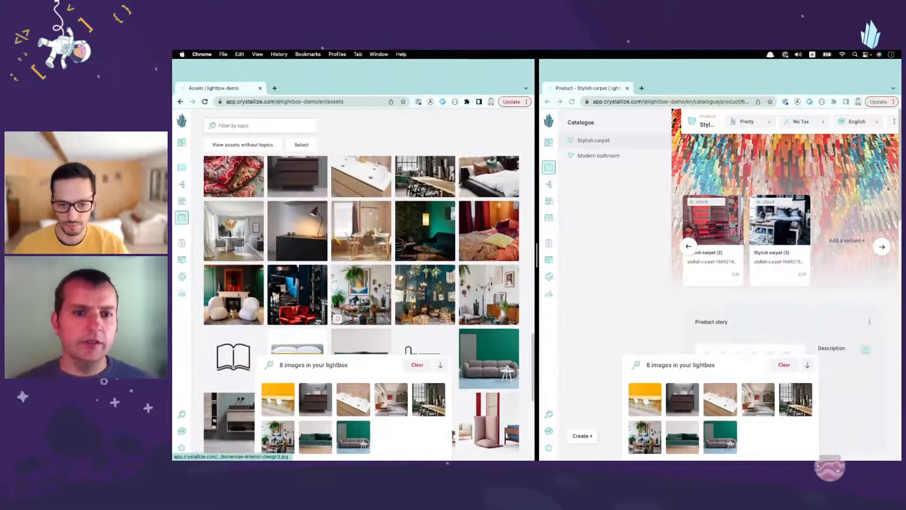
{"action": "scroll", "coordinate": [386, 240], "scroll_direction": "up", "scroll_amount": 10}
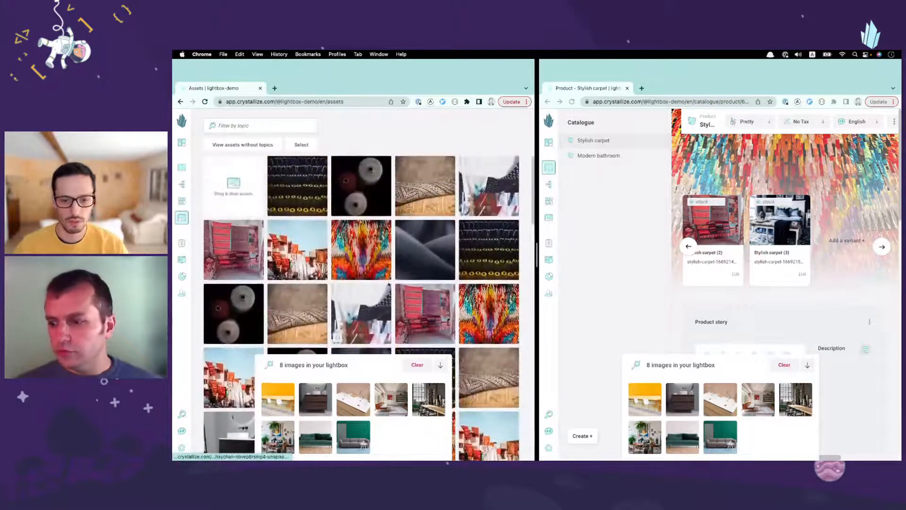